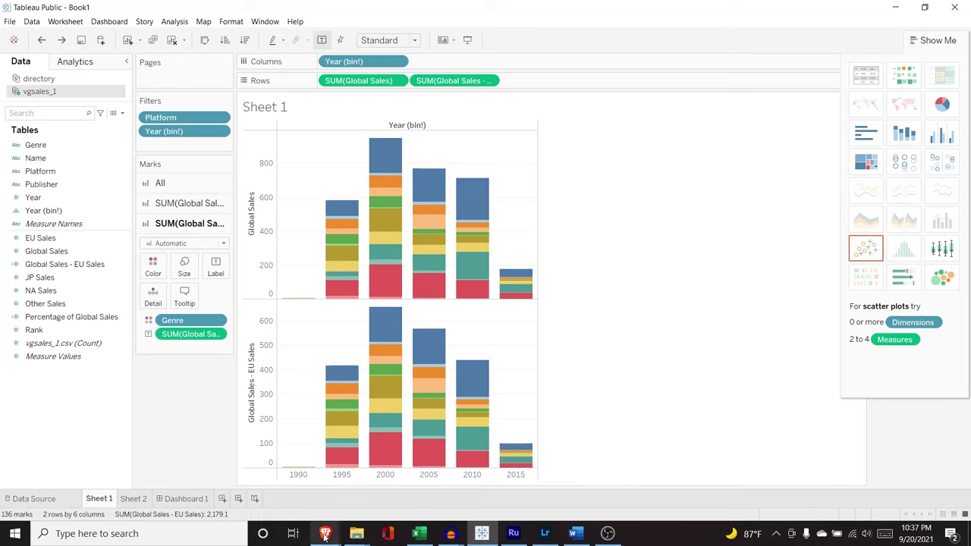
Download the Kaggle Starbucks store locations dataset as archive.zip into Downloads, overwriting the old copy
{"action": "mouse_move", "coordinate": [325, 534]}
{"action": "left_click", "coordinate": [381, 490]}
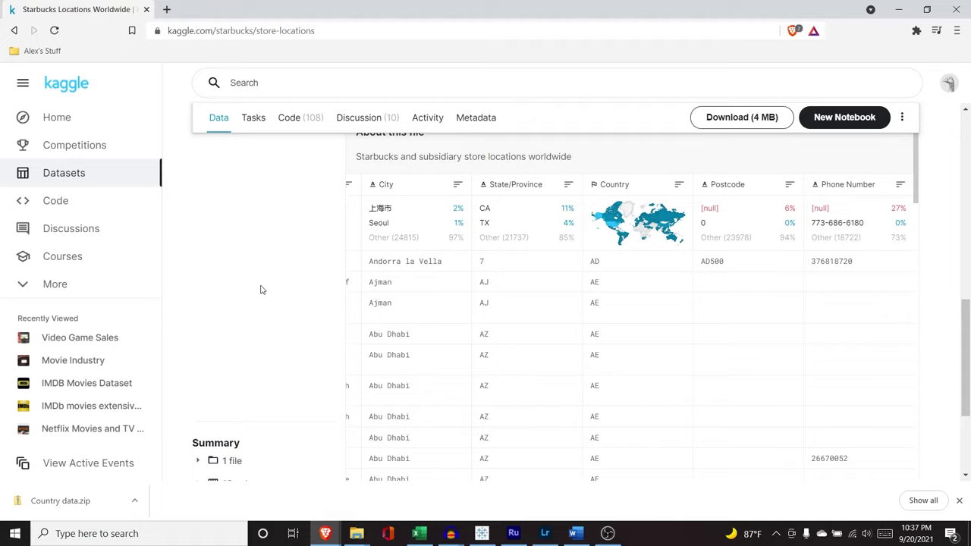
{"action": "left_click", "coordinate": [734, 118]}
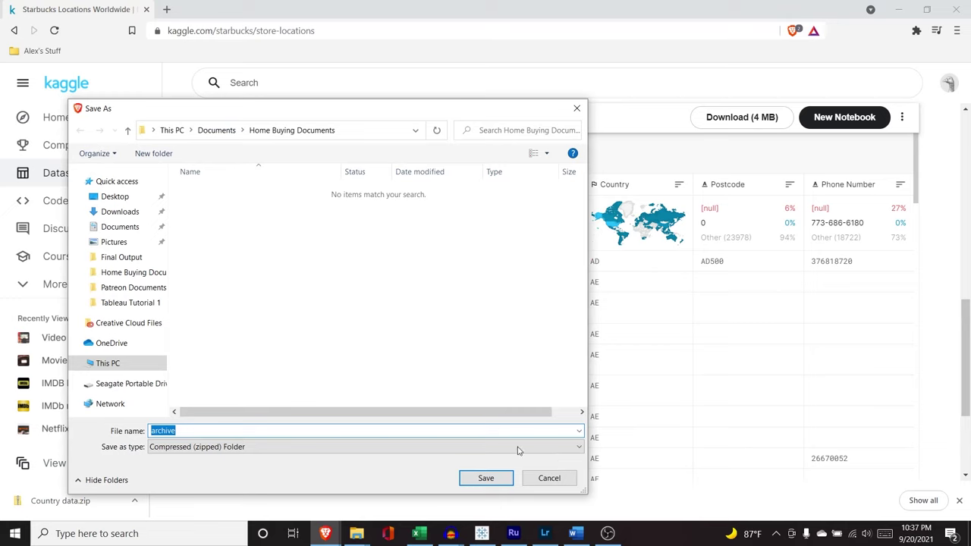
{"action": "left_click", "coordinate": [122, 213]}
{"action": "left_click", "coordinate": [487, 478]}
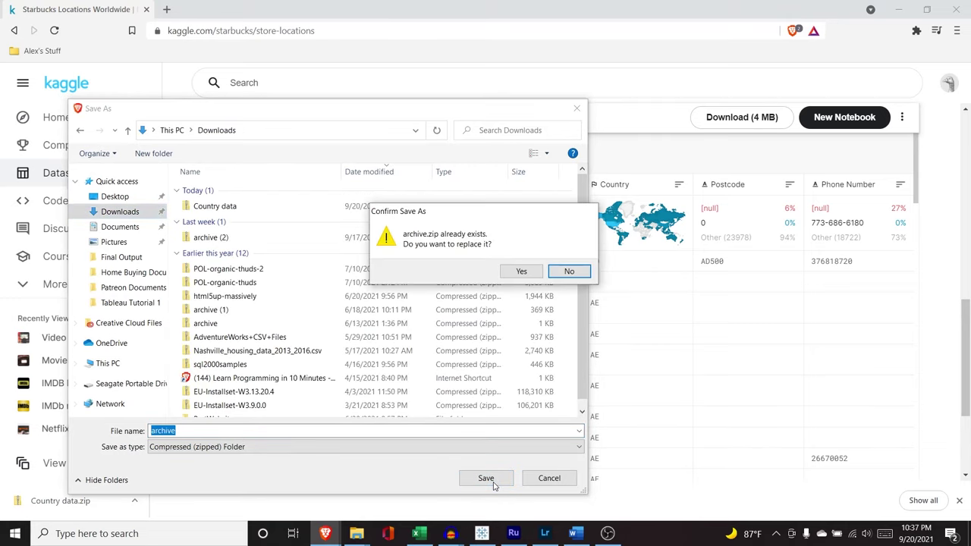
{"action": "left_click", "coordinate": [521, 272]}
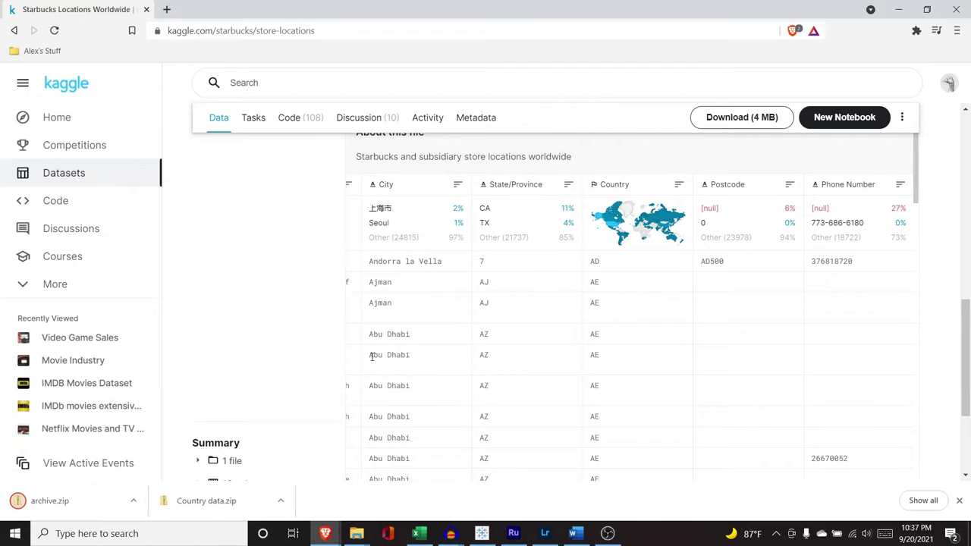
{"action": "left_click", "coordinate": [960, 500]}
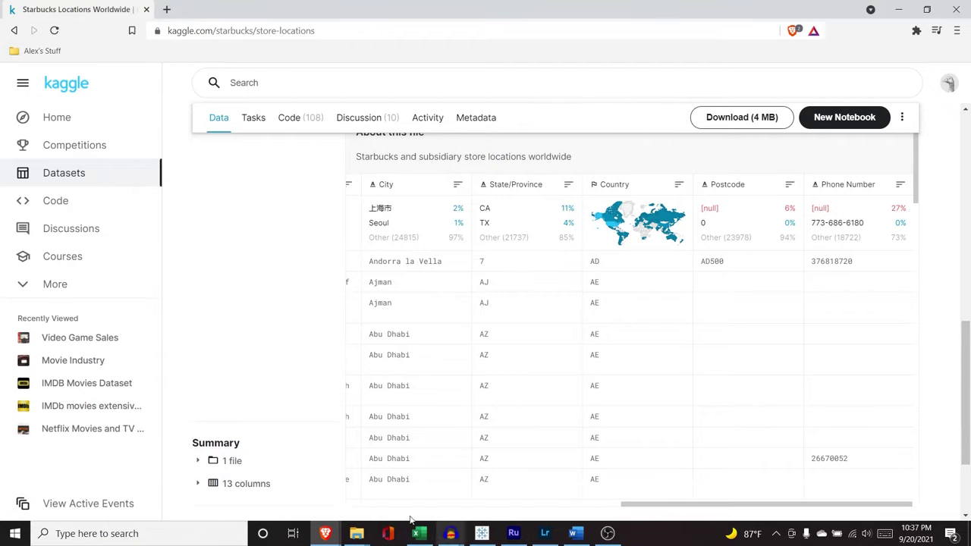
{"action": "mouse_move", "coordinate": [359, 535]}
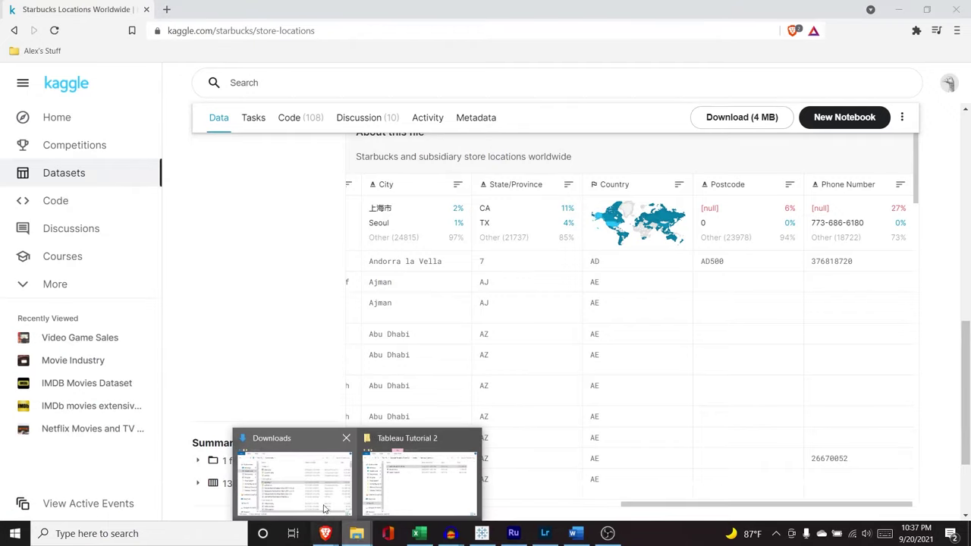
{"action": "left_click", "coordinate": [295, 474]}
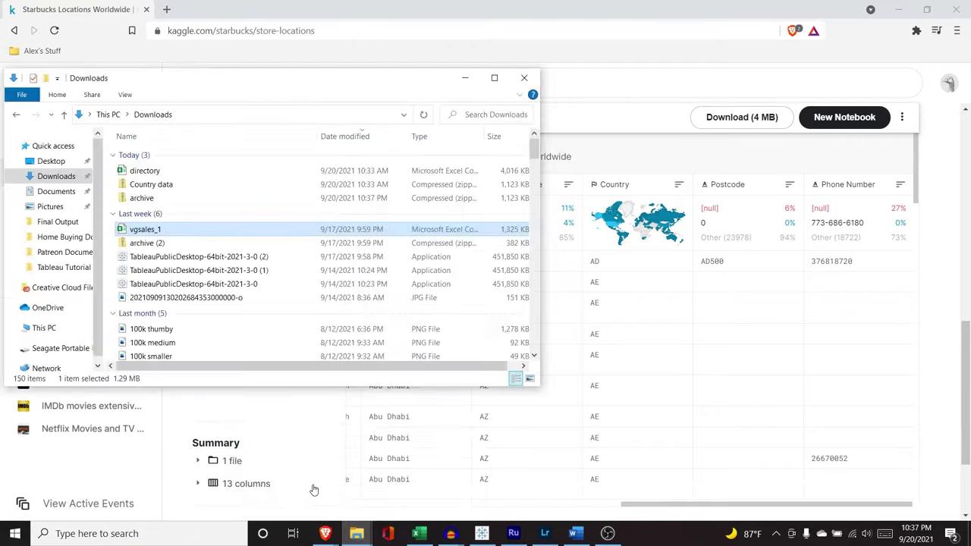
Copy the directory file from the Country data zip into Downloads, replacing the older directory file
{"action": "double_click", "coordinate": [197, 187]}
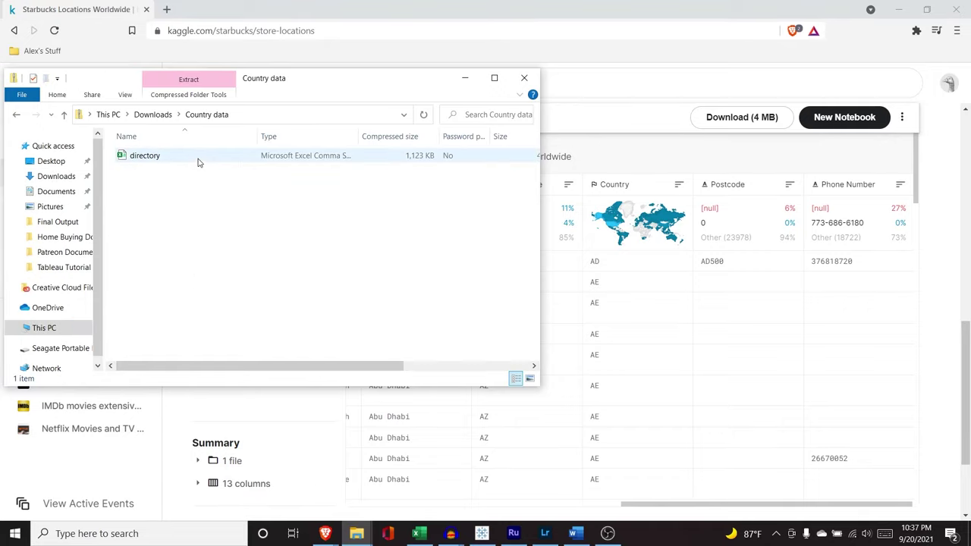
{"action": "left_click", "coordinate": [198, 162]}
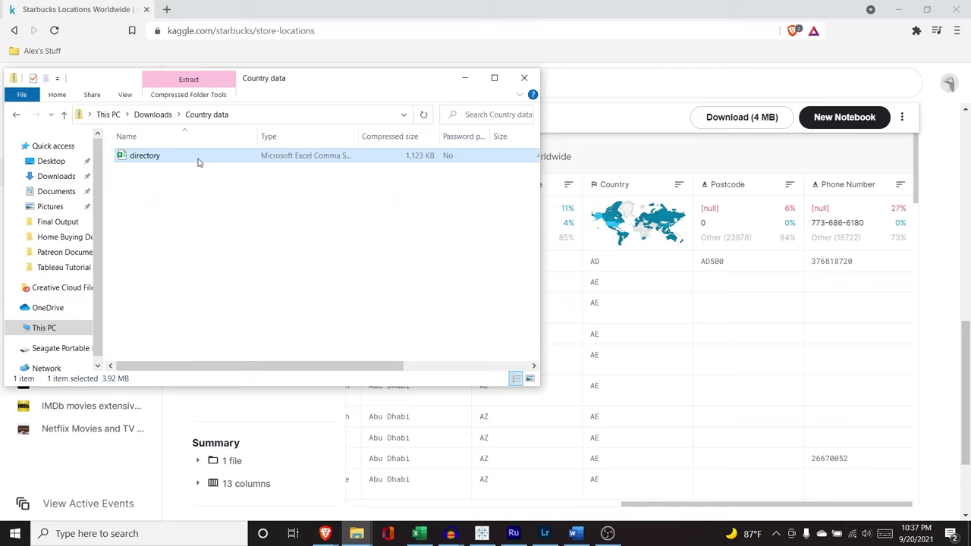
{"action": "left_click", "coordinate": [17, 115]}
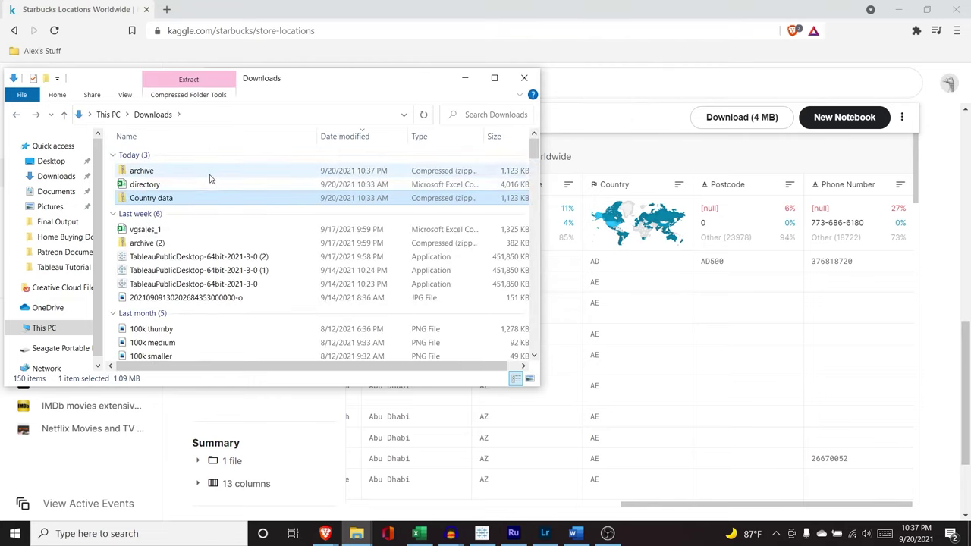
{"action": "key", "text": "ctrl+v"}
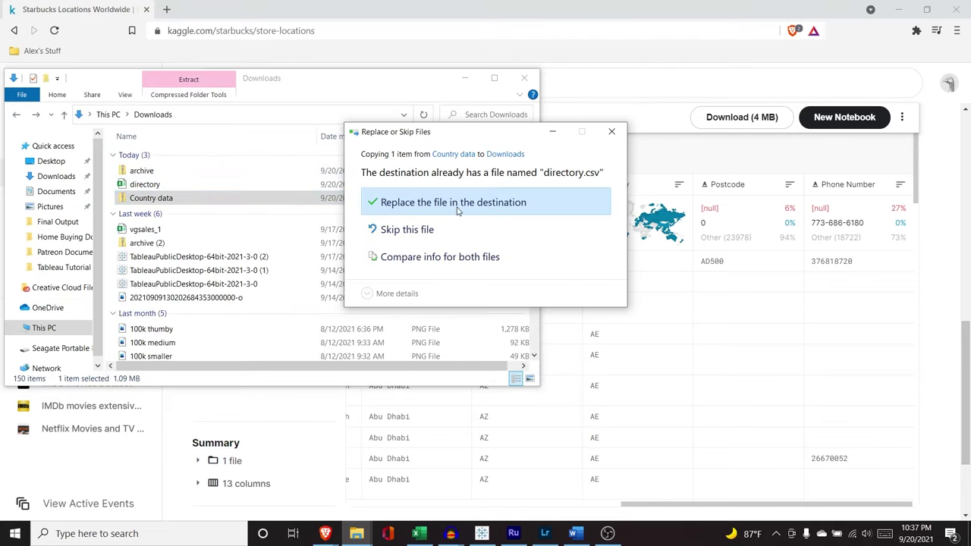
{"action": "left_click", "coordinate": [480, 205]}
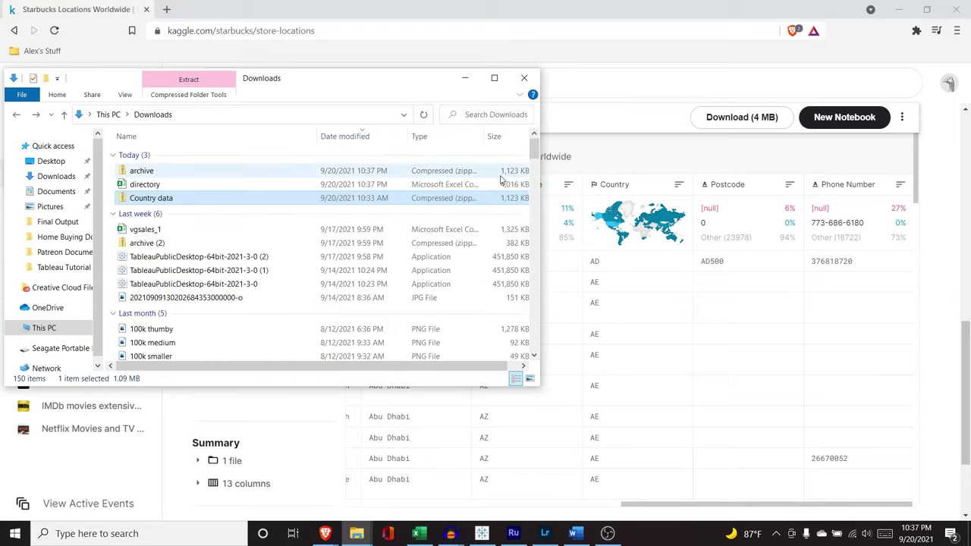
{"action": "left_click", "coordinate": [465, 77]}
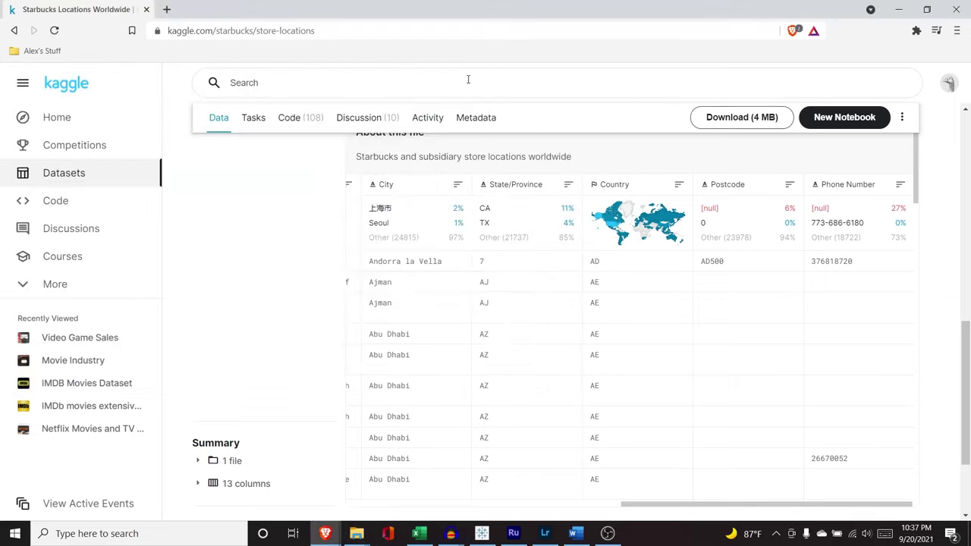
Add Sheet 3 and connect directory.csv from Downloads as a new text-file data source
{"action": "left_click", "coordinate": [482, 534]}
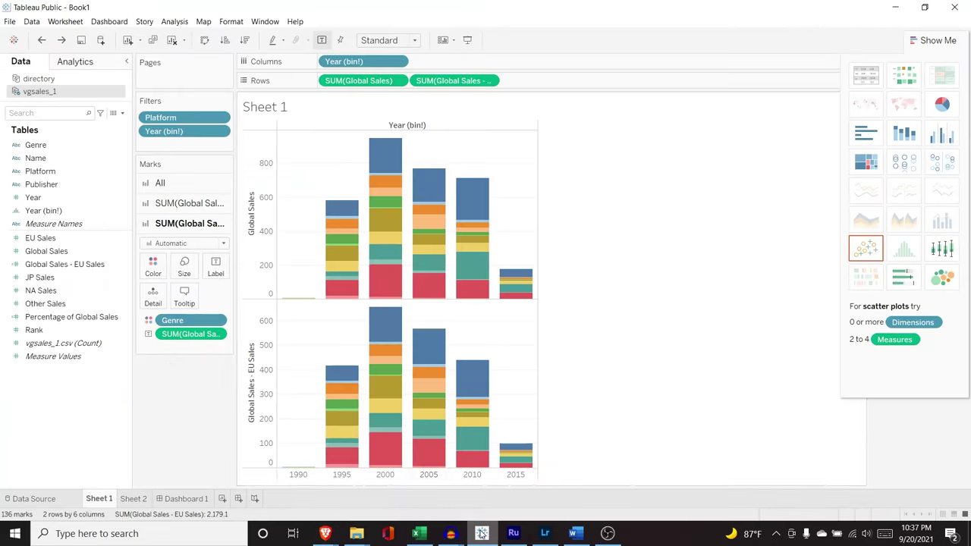
{"action": "left_click", "coordinate": [222, 501]}
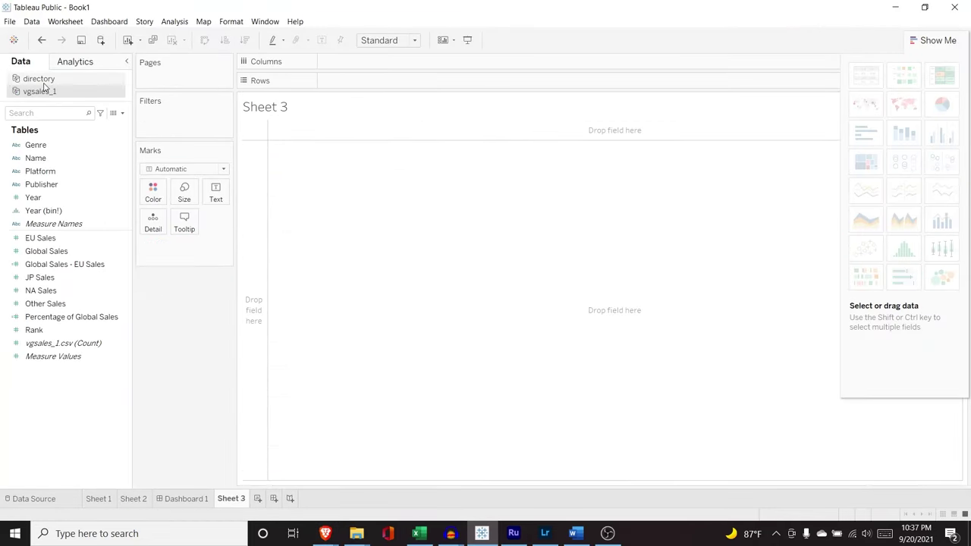
{"action": "left_click", "coordinate": [34, 23]}
{"action": "left_click", "coordinate": [44, 35]}
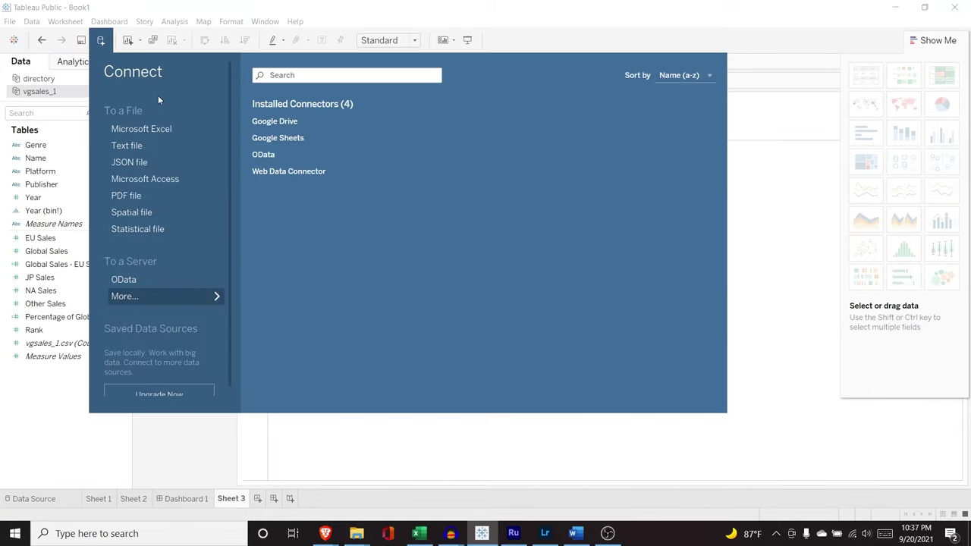
{"action": "left_click", "coordinate": [158, 148]}
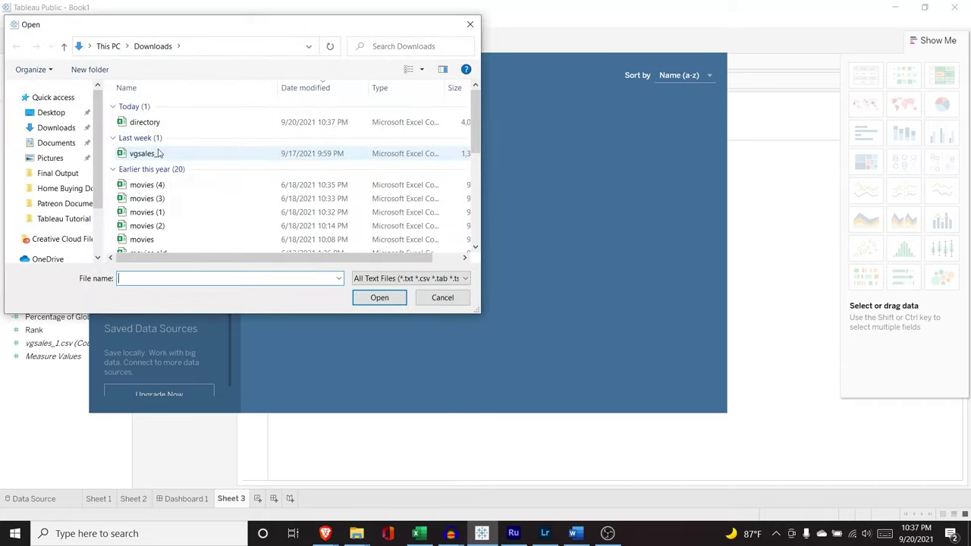
{"action": "left_click", "coordinate": [196, 126]}
{"action": "left_click", "coordinate": [368, 297]}
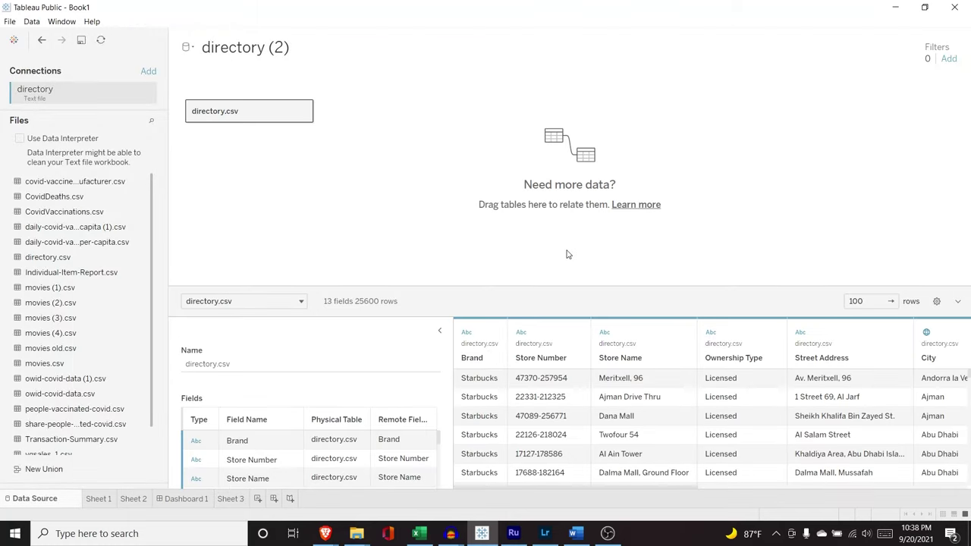
{"action": "scroll", "coordinate": [567, 403], "scroll_direction": "down", "scroll_amount": 1}
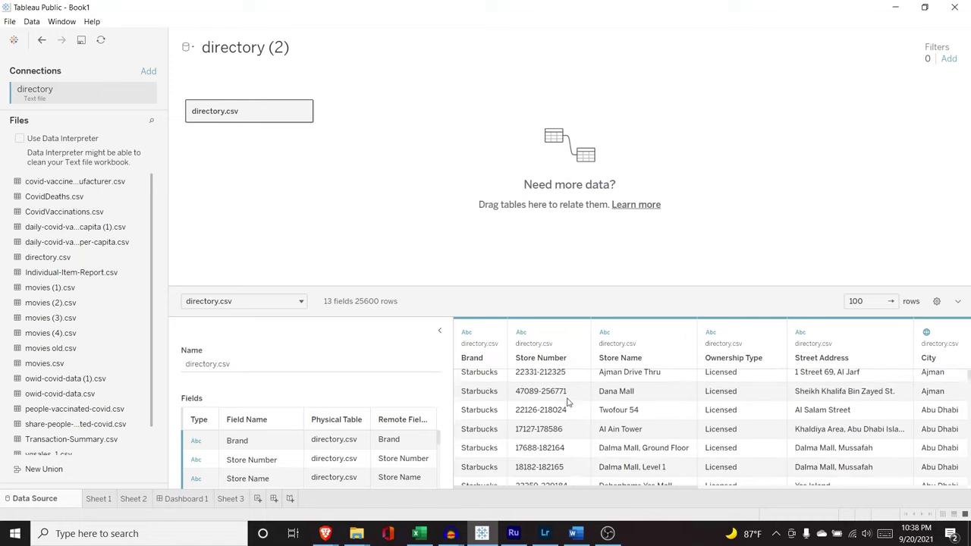
{"action": "scroll", "coordinate": [567, 402], "scroll_direction": "up", "scroll_amount": 1}
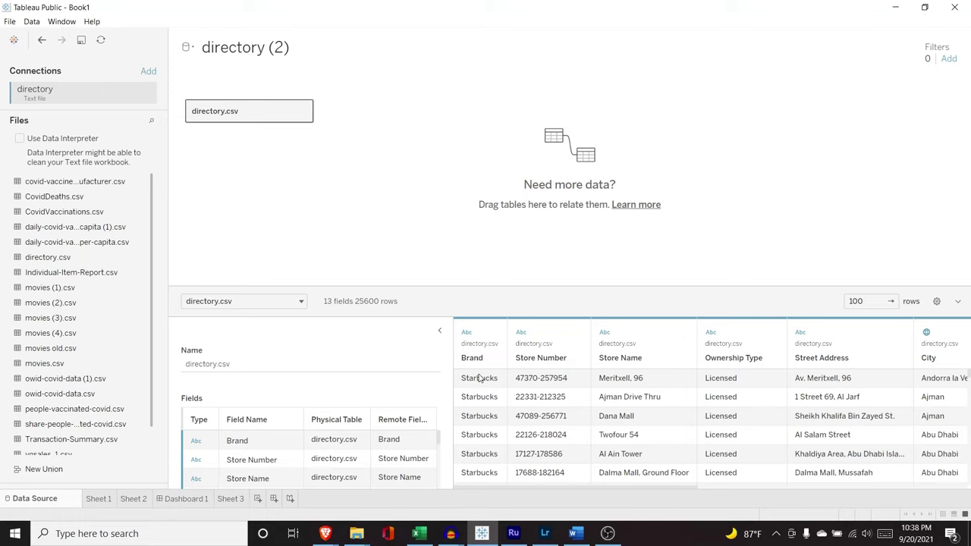
{"action": "mouse_move", "coordinate": [503, 488]}
{"action": "left_mouse_down"}
{"action": "mouse_move", "coordinate": [720, 478]}
{"action": "mouse_move", "coordinate": [785, 489]}
{"action": "mouse_move", "coordinate": [487, 484]}
{"action": "left_mouse_up"}
{"action": "left_click", "coordinate": [232, 498]}
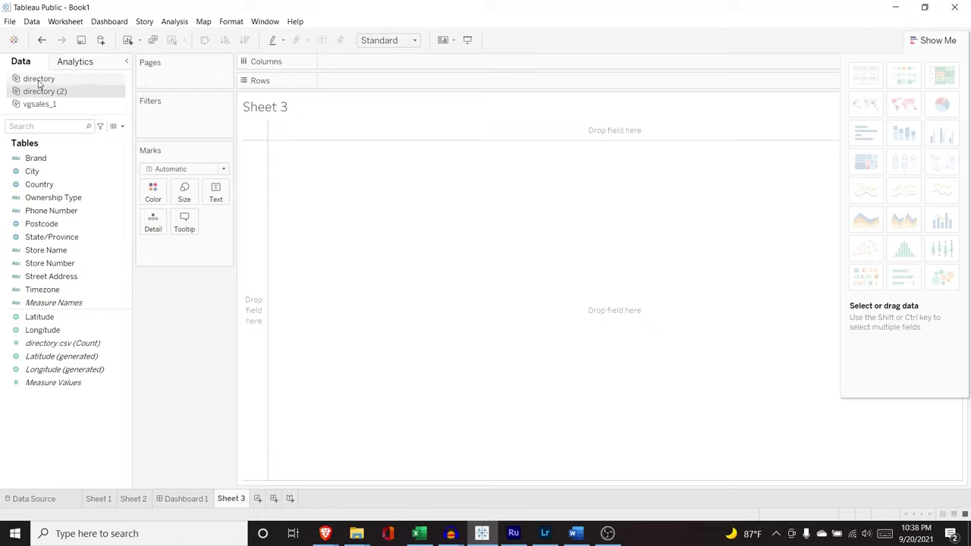
From vgsales_1, put Year on Columns and Global Sales plus NA Sales on Rows as a dual-combination chart
{"action": "left_click", "coordinate": [71, 104]}
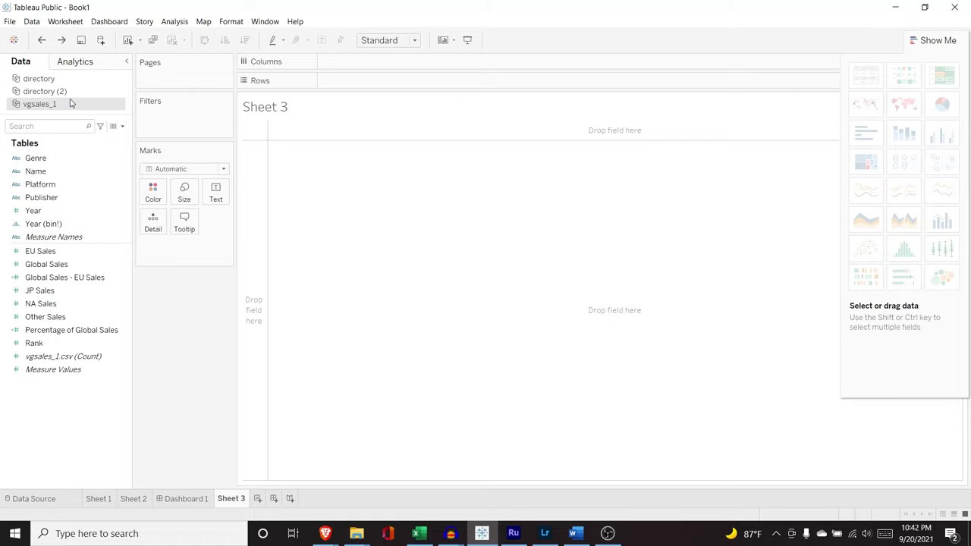
{"action": "left_click_drag", "start_coordinate": [72, 210], "coordinate": [352, 63]}
{"action": "mouse_move", "coordinate": [66, 266]}
{"action": "left_mouse_down"}
{"action": "mouse_move", "coordinate": [376, 91]}
{"action": "mouse_move", "coordinate": [374, 82]}
{"action": "left_mouse_up"}
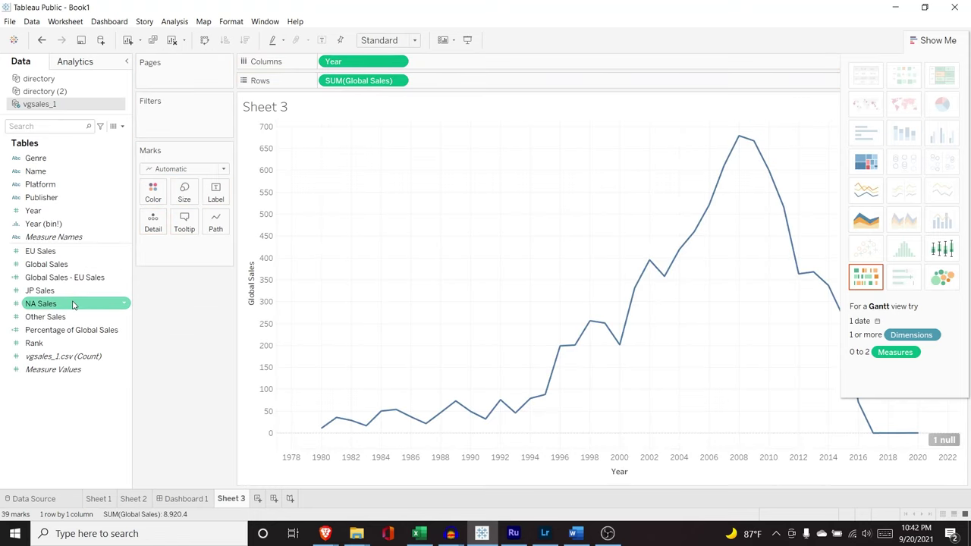
{"action": "mouse_move", "coordinate": [41, 303]}
{"action": "left_mouse_down"}
{"action": "mouse_move", "coordinate": [432, 112]}
{"action": "mouse_move", "coordinate": [472, 81]}
{"action": "left_mouse_up"}
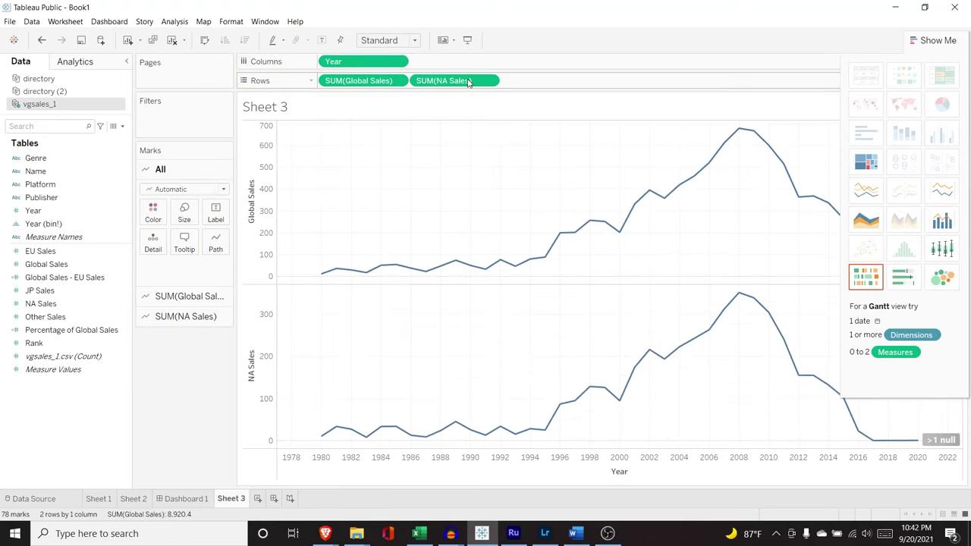
{"action": "left_click", "coordinate": [942, 220]}
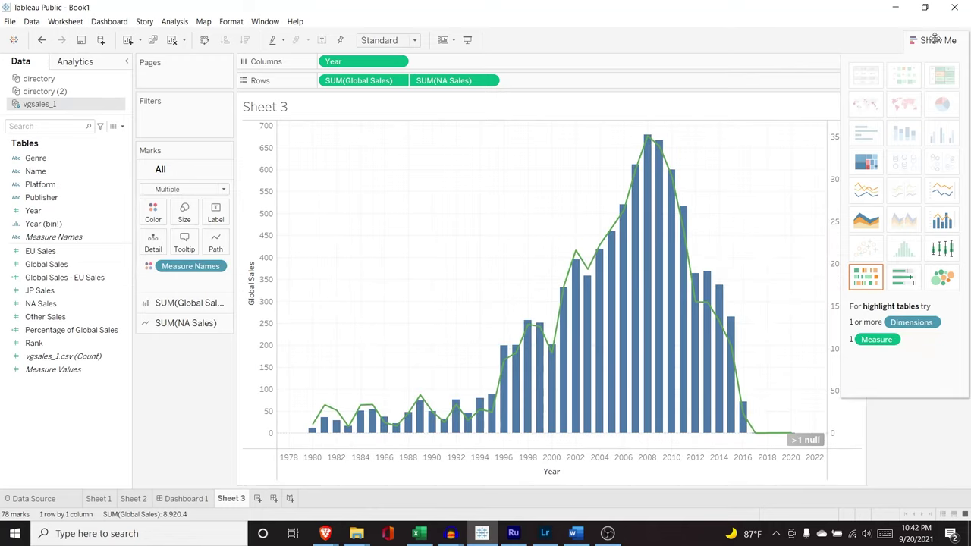
{"action": "left_click", "coordinate": [935, 41]}
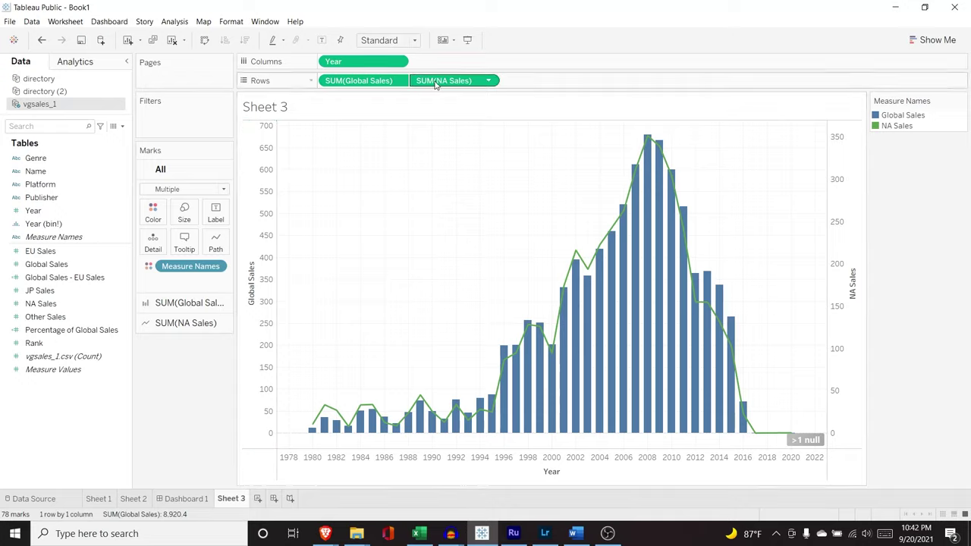
{"action": "left_click_drag", "start_coordinate": [436, 84], "coordinate": [332, 84]}
{"action": "mouse_move", "coordinate": [623, 214]}
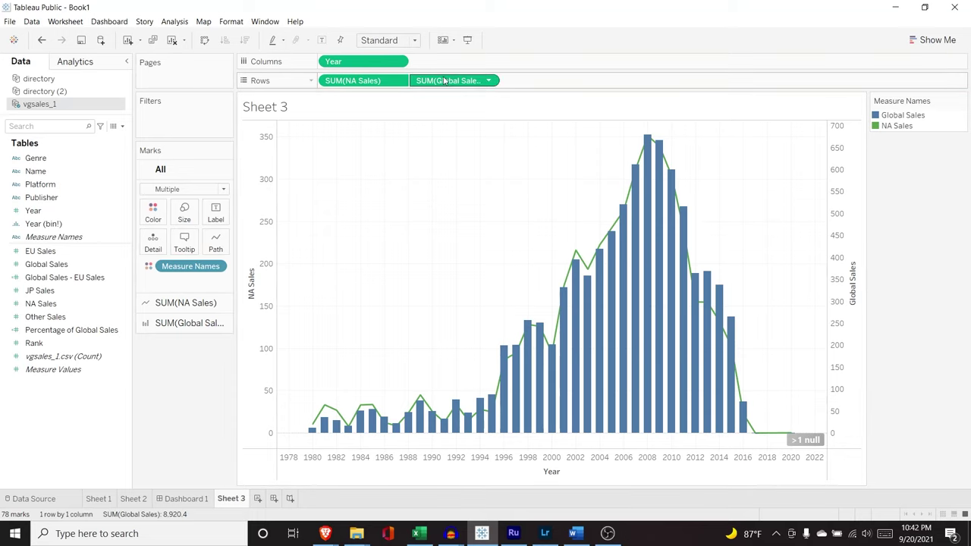
{"action": "left_click_drag", "start_coordinate": [445, 81], "coordinate": [326, 82]}
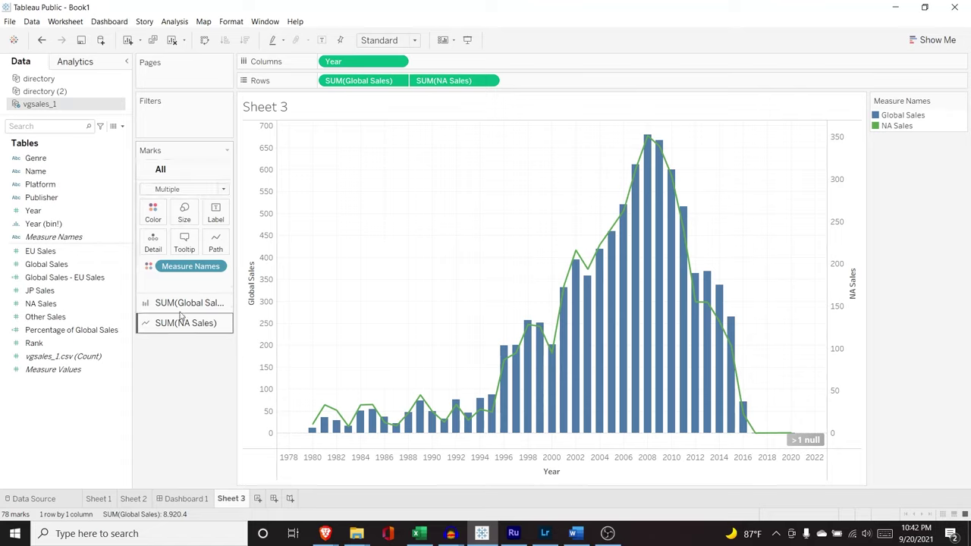
{"action": "left_click", "coordinate": [196, 190]}
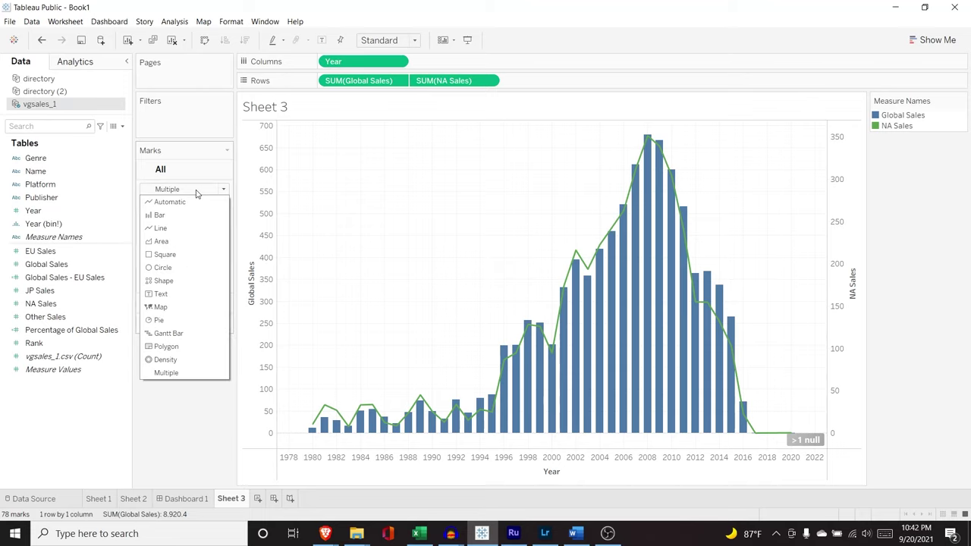
{"action": "left_click", "coordinate": [182, 228]}
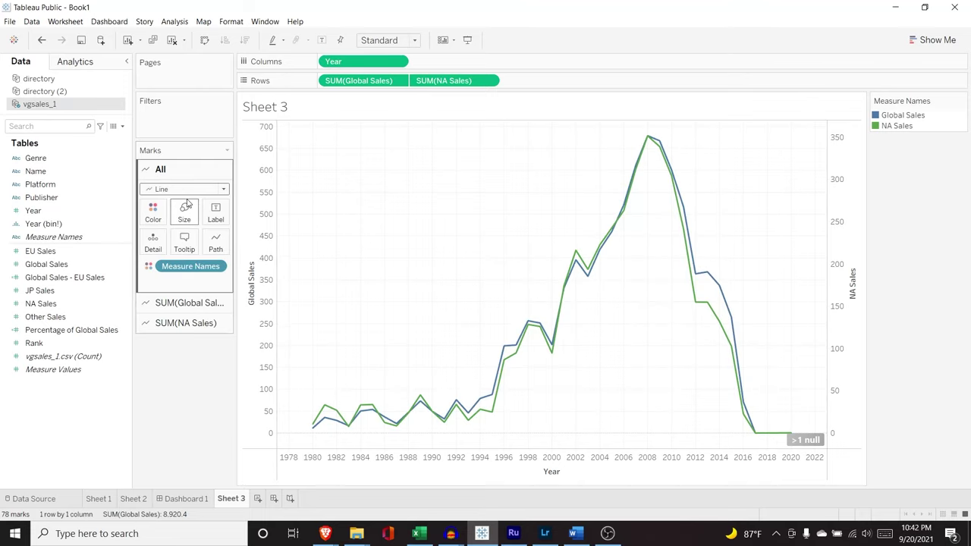
{"action": "key", "text": "ctrl+z"}
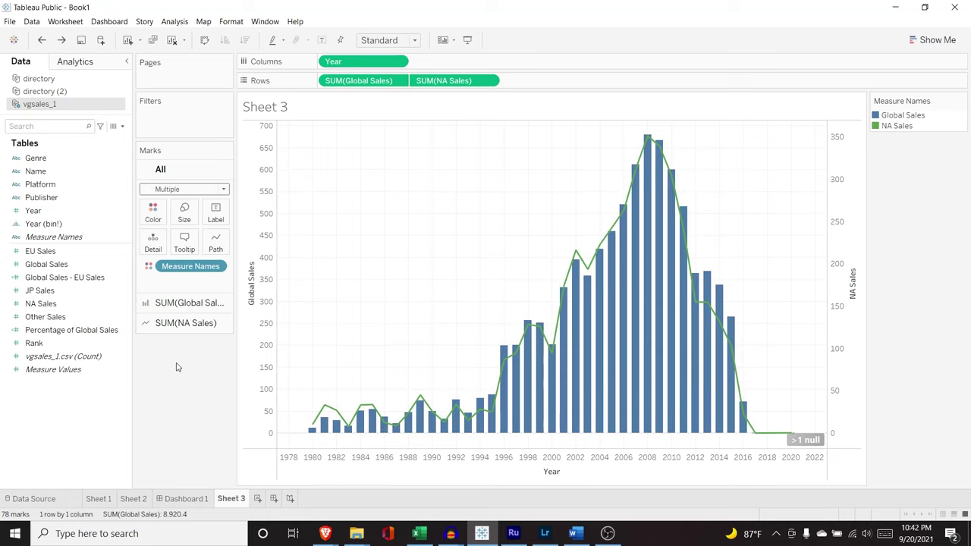
Turn the SUM(NA Sales) line orange by assigning the palette in Edit Colors
{"action": "left_click", "coordinate": [195, 324]}
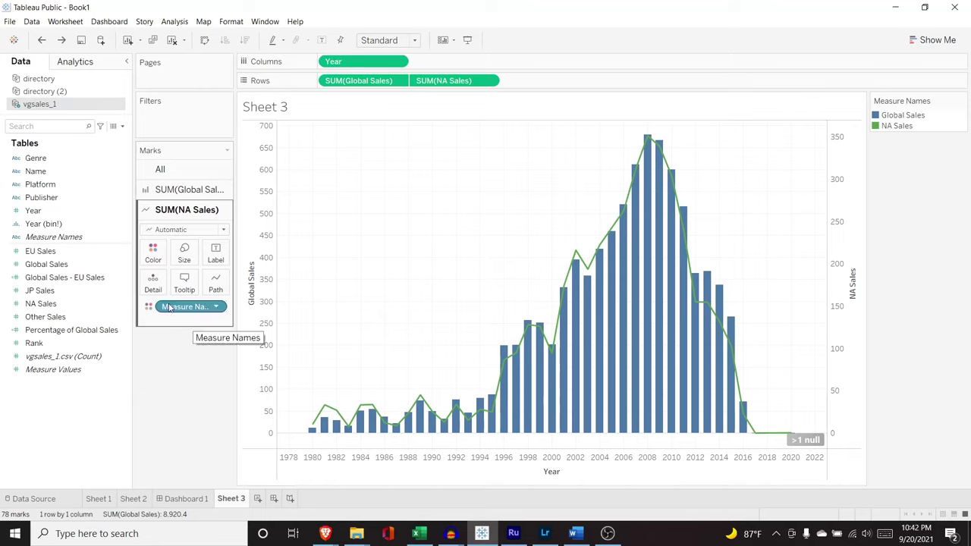
{"action": "left_click", "coordinate": [155, 255]}
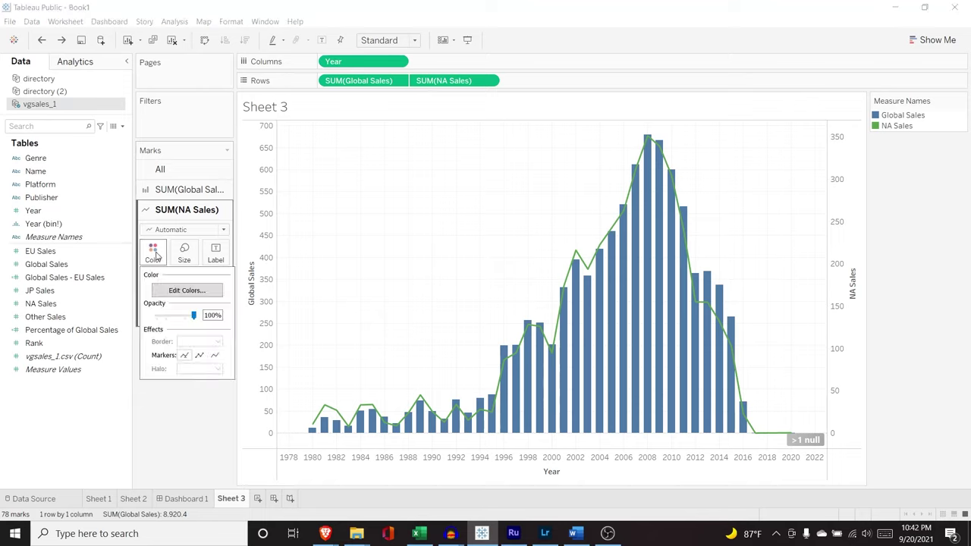
{"action": "left_click", "coordinate": [184, 295]}
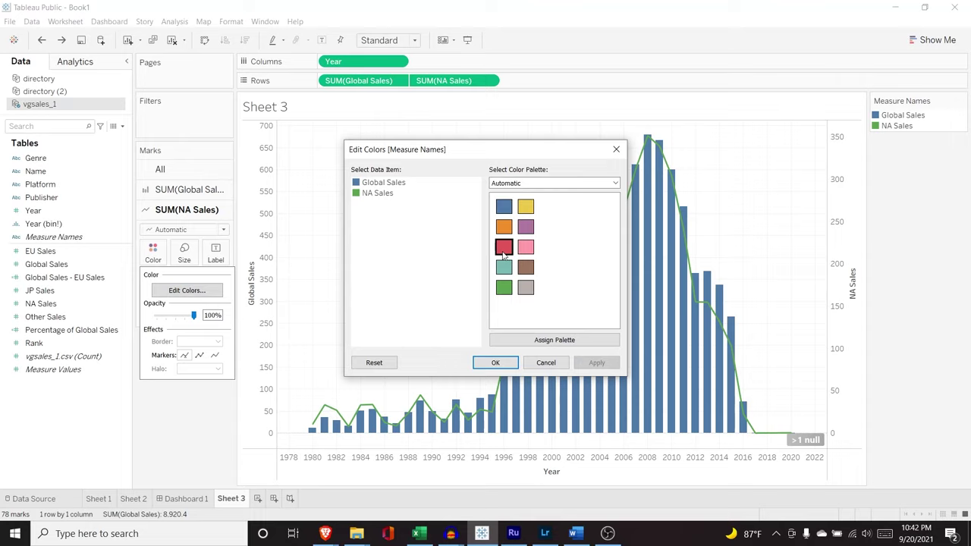
{"action": "left_click", "coordinate": [556, 342]}
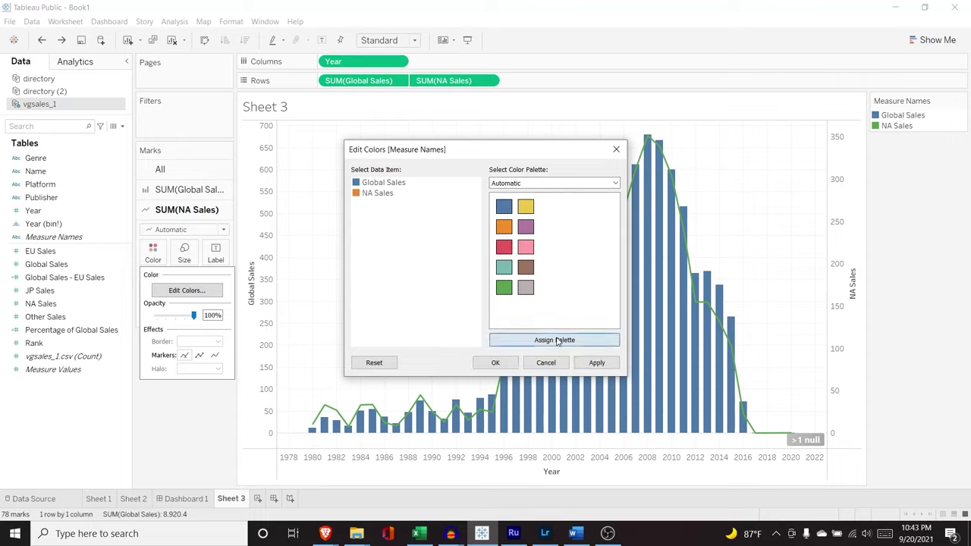
{"action": "left_click", "coordinate": [596, 363]}
{"action": "left_click", "coordinate": [496, 363]}
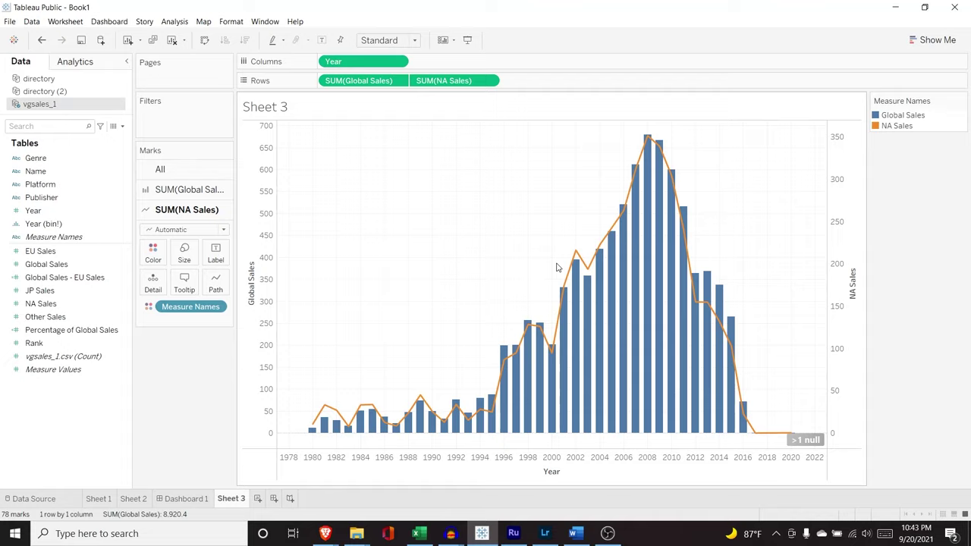
{"action": "left_click", "coordinate": [195, 229]}
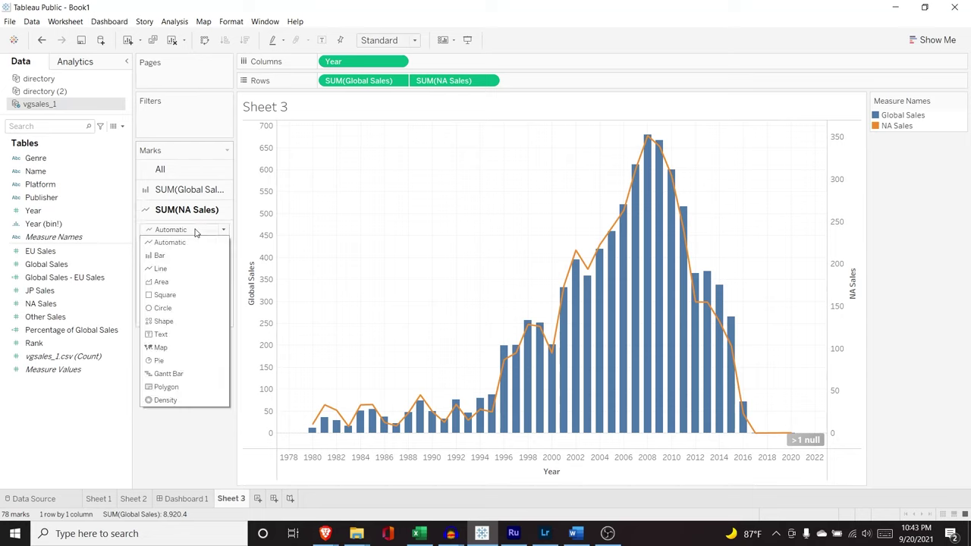
{"action": "left_click", "coordinate": [182, 255]}
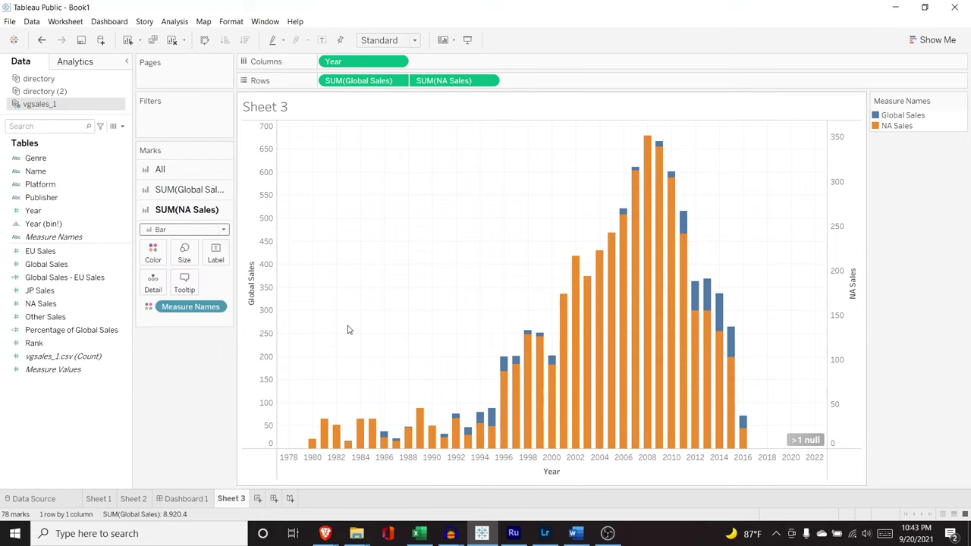
{"action": "left_click", "coordinate": [195, 230]}
{"action": "left_click", "coordinate": [182, 294]}
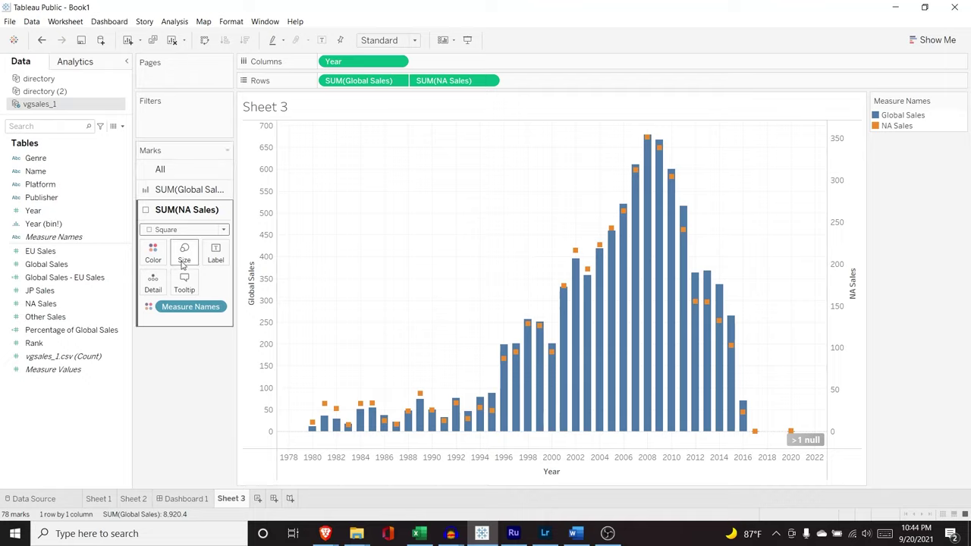
{"action": "left_click", "coordinate": [184, 230]}
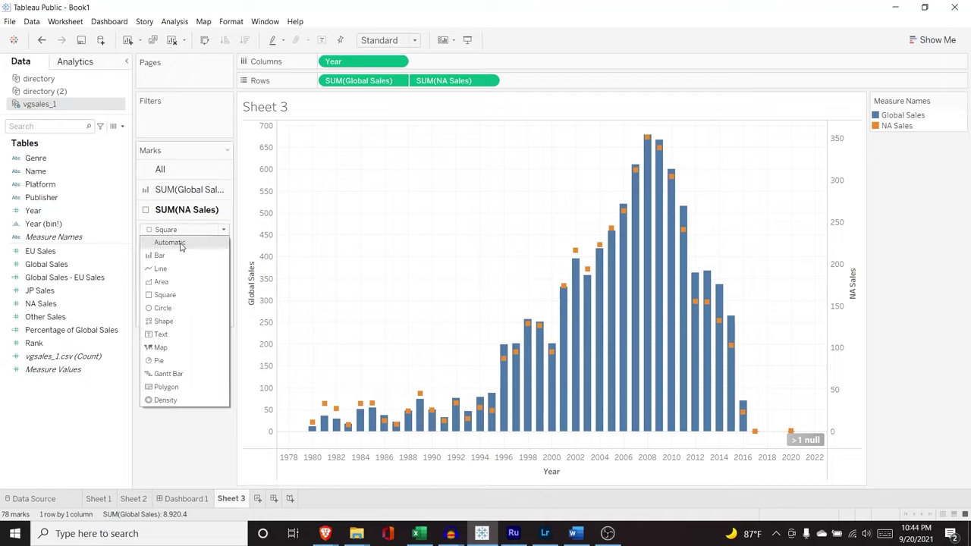
{"action": "left_click", "coordinate": [180, 268]}
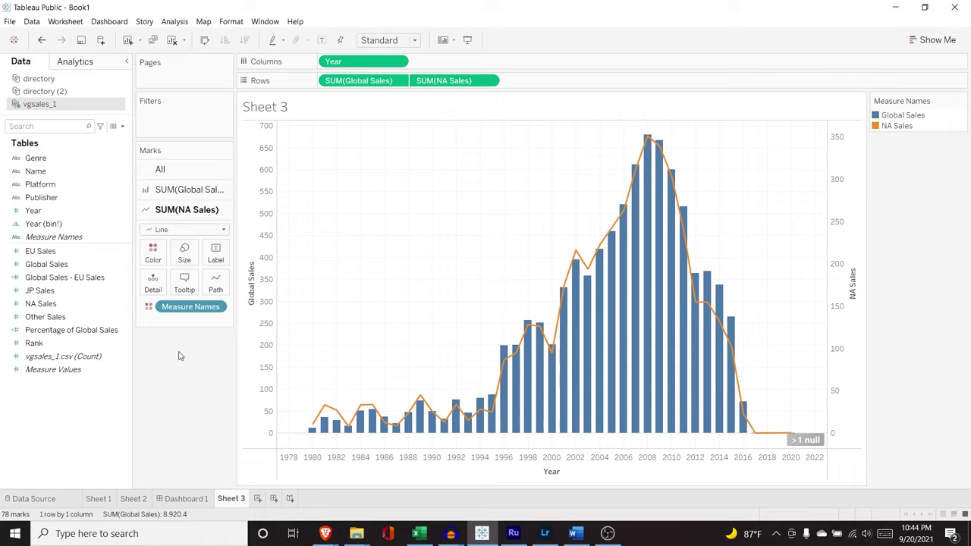
Create Sheet 4 from directory (2): Longitude (generated) on Columns, Latitude (generated) on Rows, as a symbol map
{"action": "left_click", "coordinate": [257, 499]}
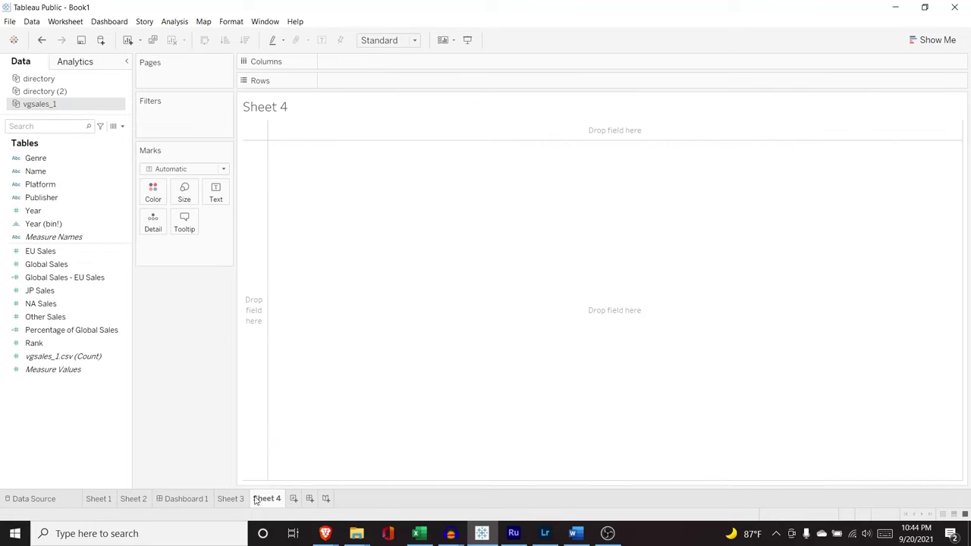
{"action": "left_click", "coordinate": [69, 92]}
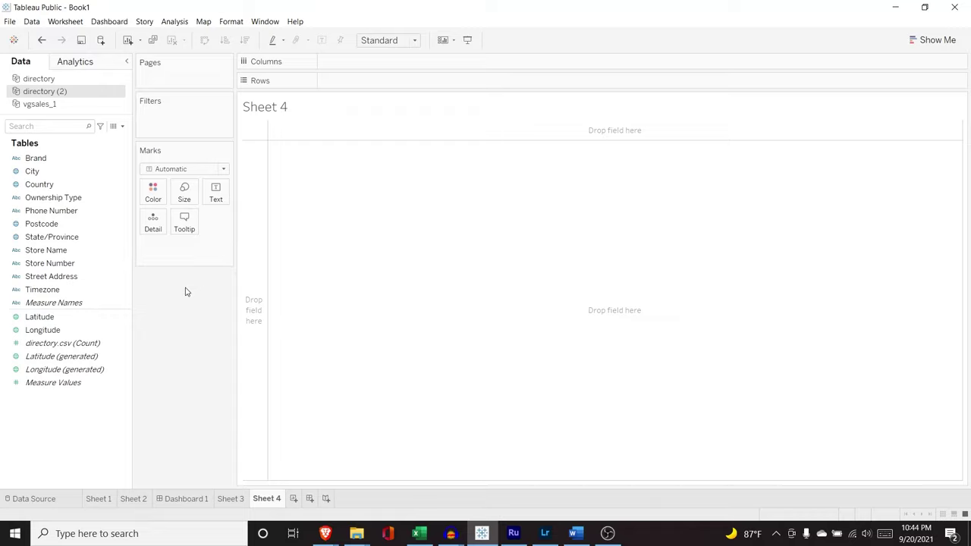
{"action": "left_click", "coordinate": [114, 356]}
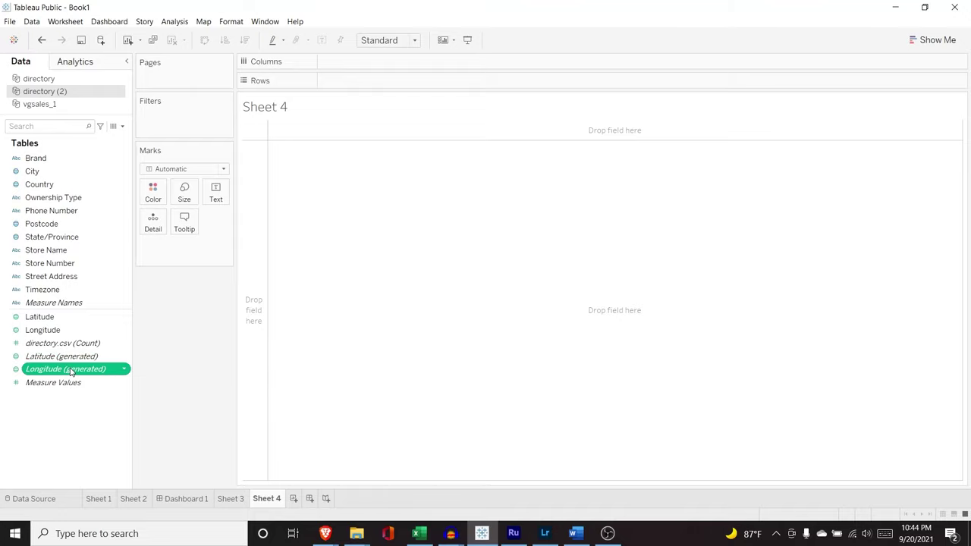
{"action": "left_click_drag", "start_coordinate": [70, 370], "coordinate": [382, 62]}
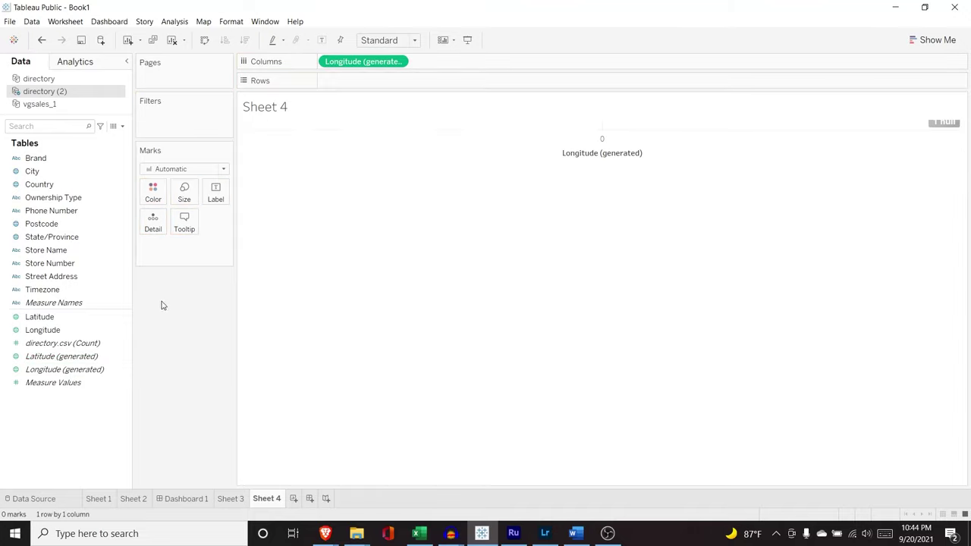
{"action": "left_click_drag", "start_coordinate": [84, 360], "coordinate": [427, 81]}
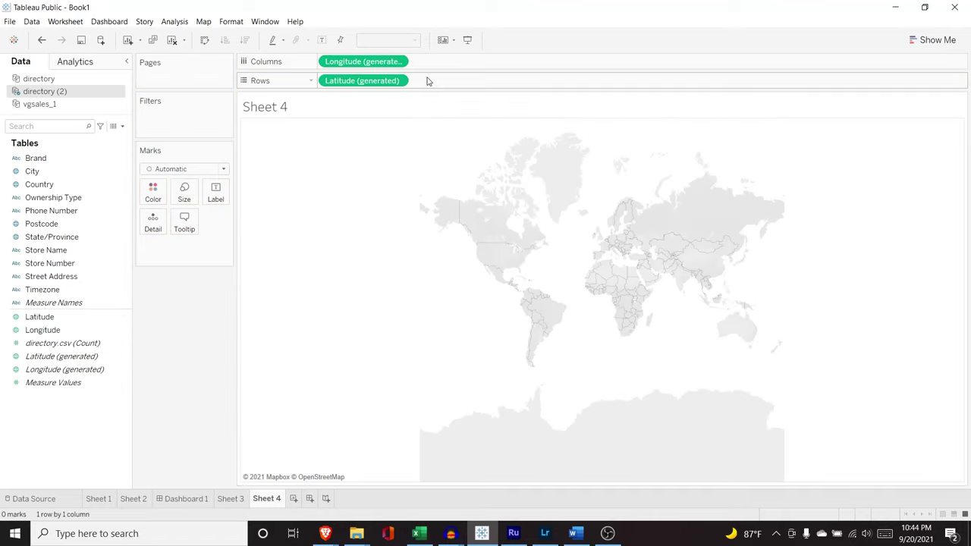
{"action": "left_click", "coordinate": [938, 38]}
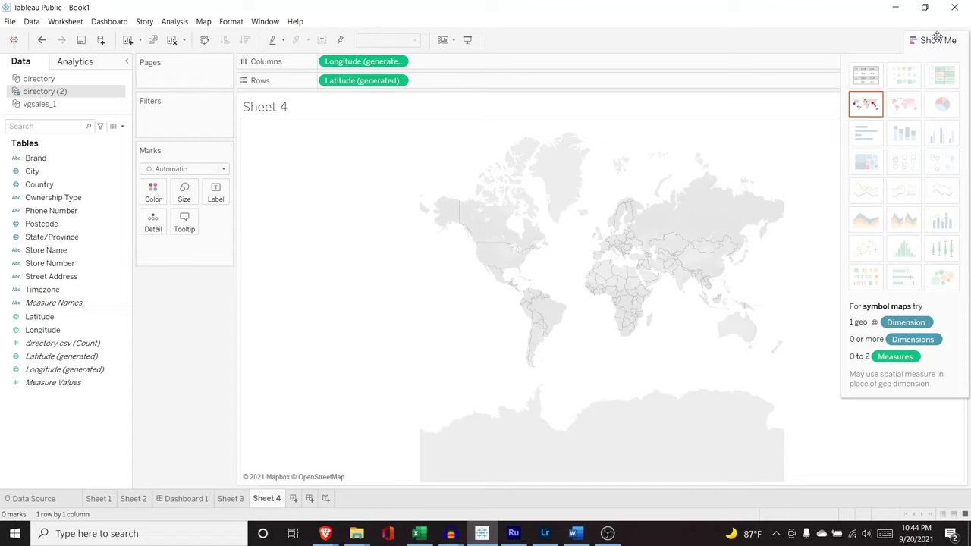
{"action": "left_click", "coordinate": [866, 103]}
Add Postcode to Detail so each store postcode plots, panning the map toward North America
{"action": "left_click_drag", "start_coordinate": [63, 225], "coordinate": [182, 252]}
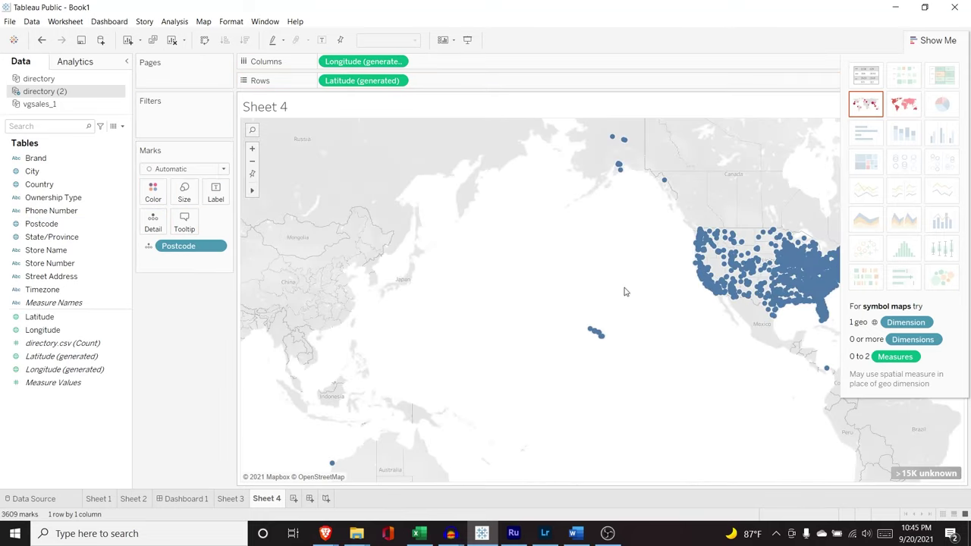
{"action": "mouse_move", "coordinate": [252, 193]}
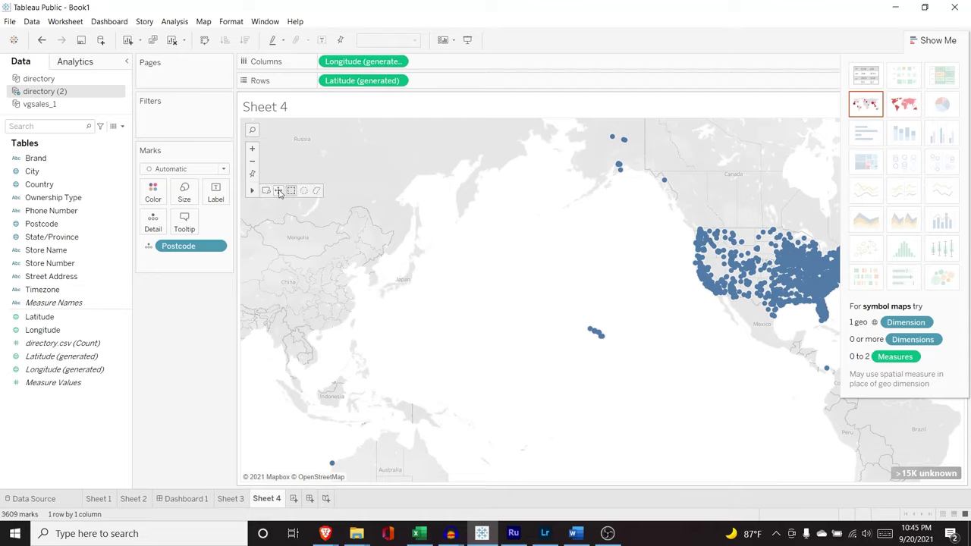
{"action": "left_click", "coordinate": [279, 191]}
{"action": "left_click_drag", "start_coordinate": [539, 282], "coordinate": [360, 277]}
{"action": "left_click_drag", "start_coordinate": [440, 271], "coordinate": [364, 263]}
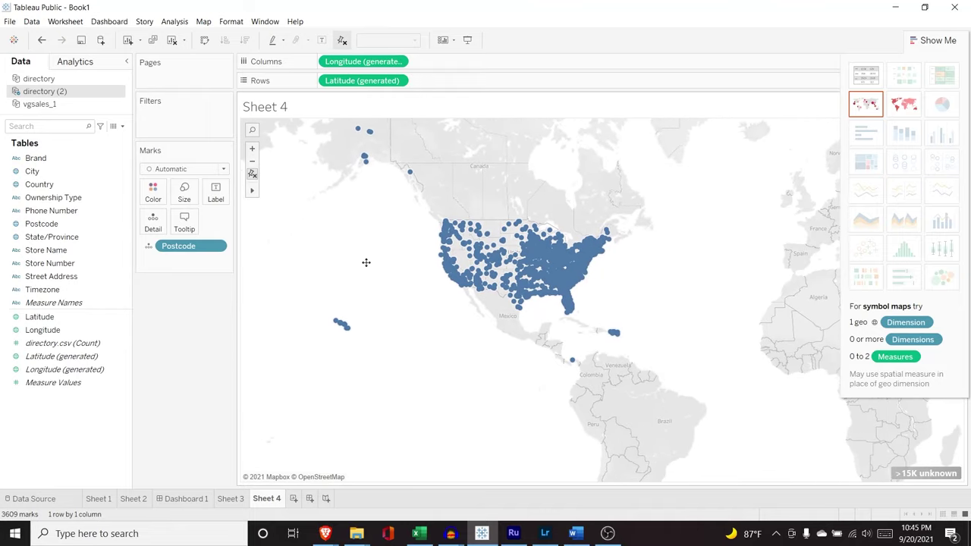
{"action": "left_click", "coordinate": [941, 41]}
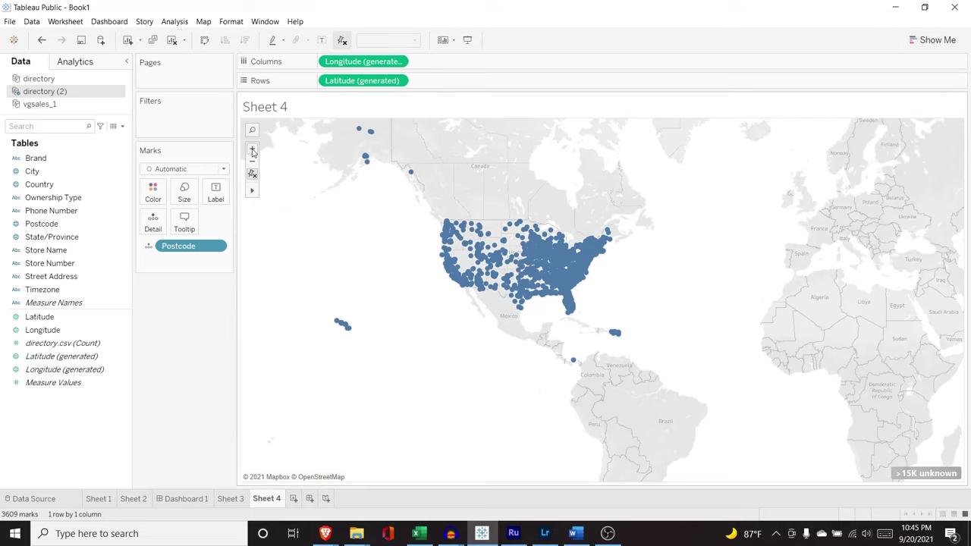
Zoom and pan the map until it is centred on the United States
{"action": "left_click", "coordinate": [253, 150]}
{"action": "left_click", "coordinate": [253, 150]}
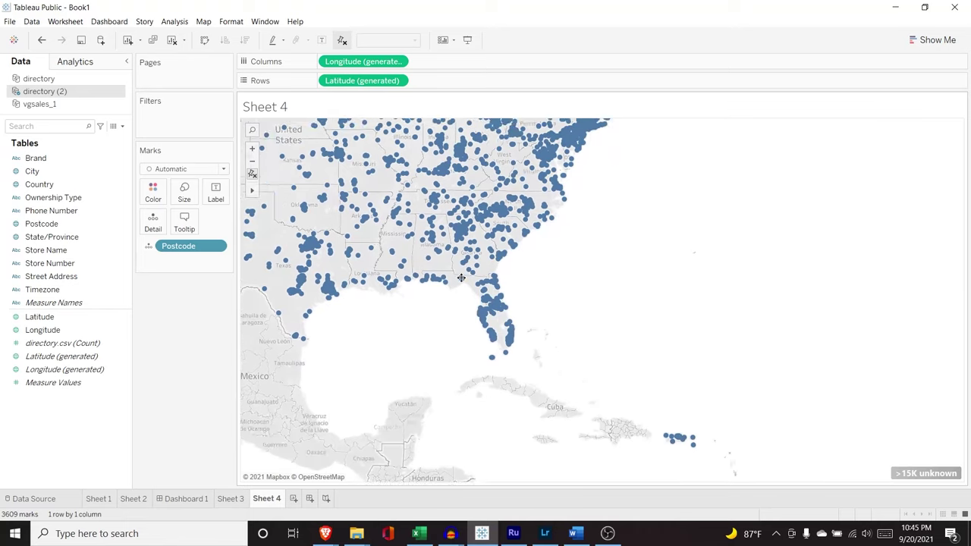
{"action": "left_click_drag", "start_coordinate": [558, 317], "coordinate": [613, 352]}
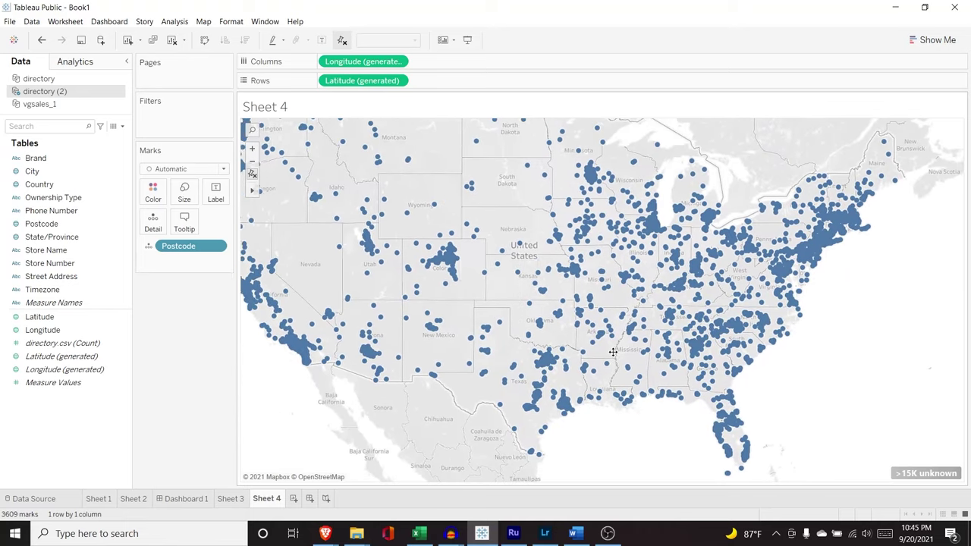
{"action": "left_click", "coordinate": [252, 160]}
{"action": "left_click_drag", "start_coordinate": [491, 274], "coordinate": [476, 259]}
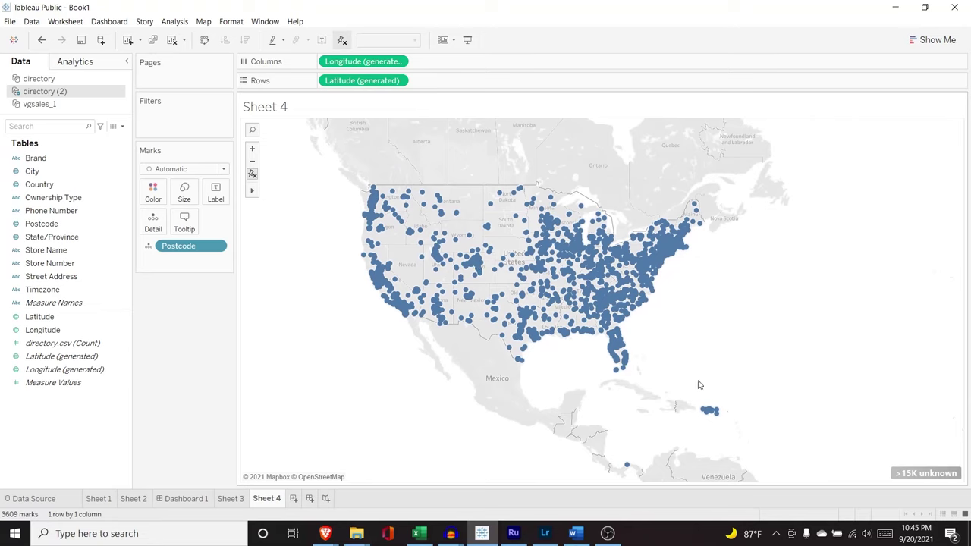
{"action": "mouse_move", "coordinate": [711, 414]}
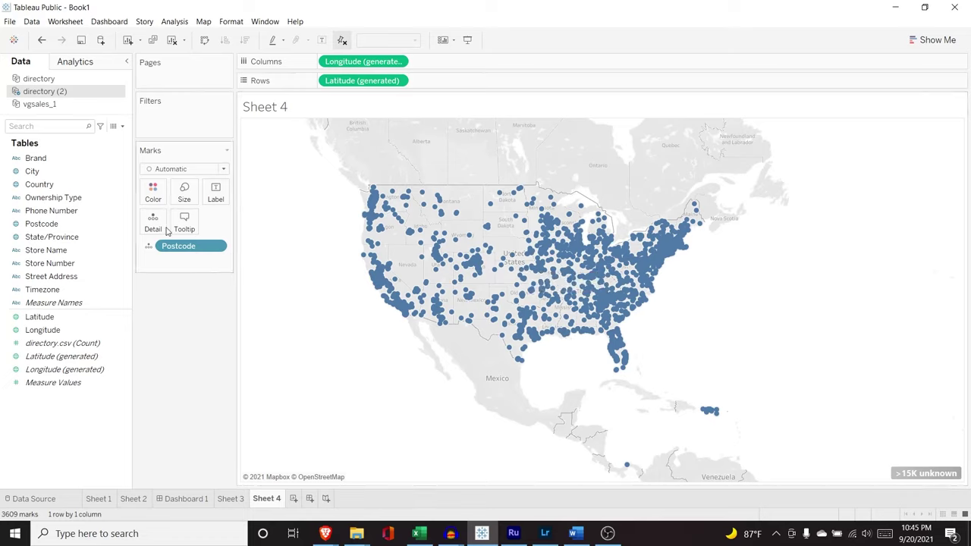
Switch the Postcode pill's encoding to Color, then to Size
{"action": "left_click", "coordinate": [149, 246]}
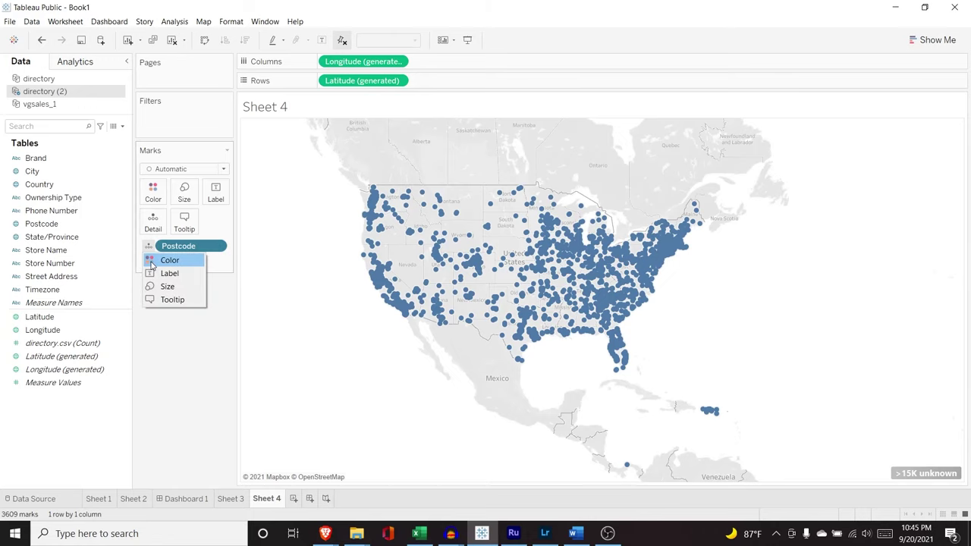
{"action": "left_click", "coordinate": [168, 260]}
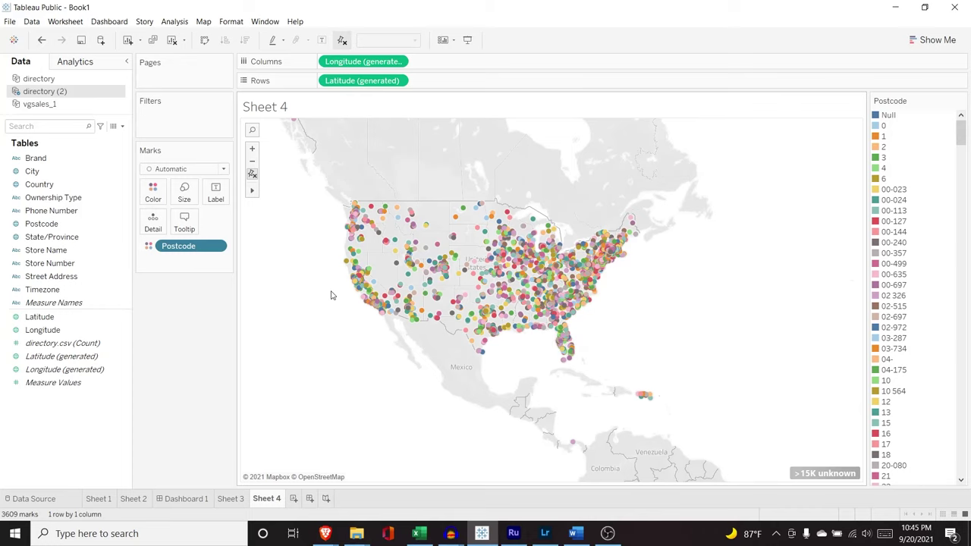
{"action": "left_click", "coordinate": [148, 246]}
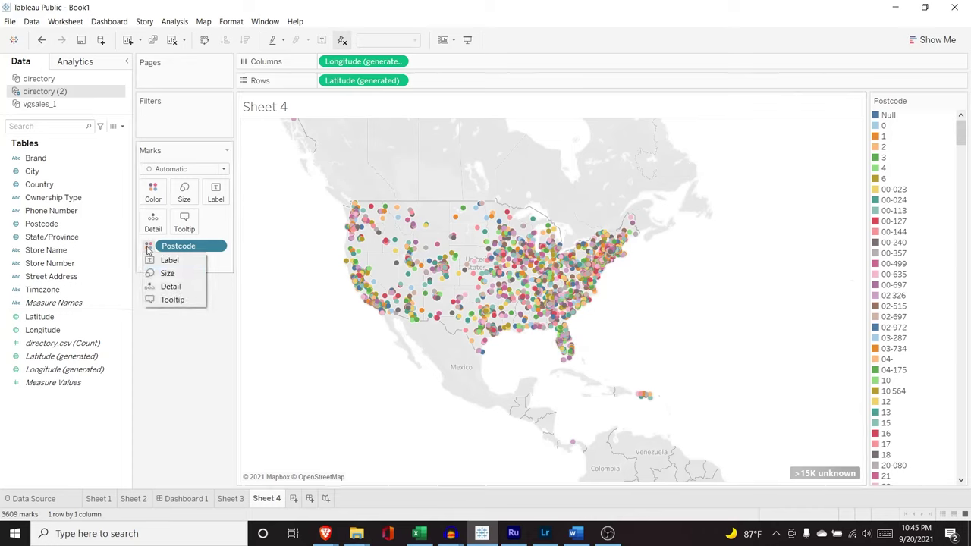
{"action": "left_click", "coordinate": [165, 274]}
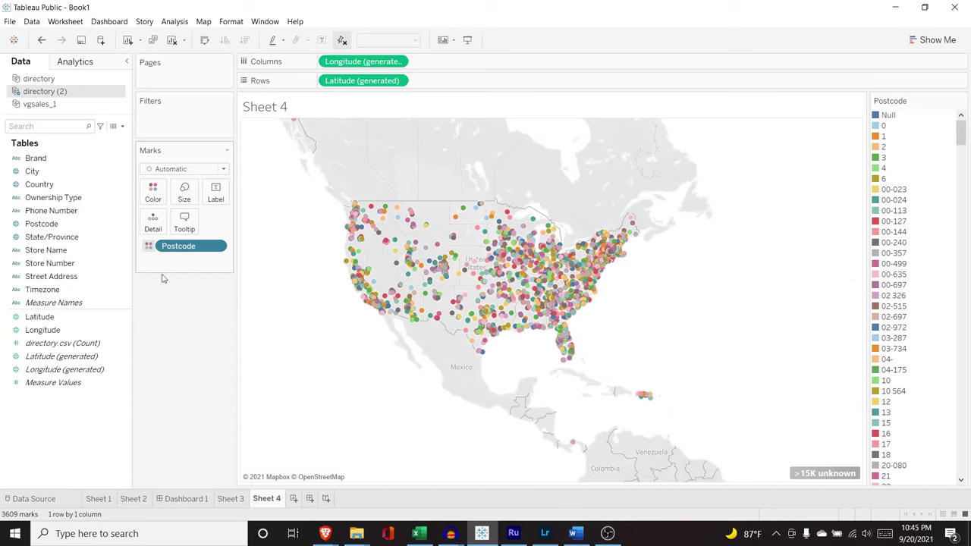
Adjust the mark Size slider, ending with larger postcode dots
{"action": "left_click", "coordinate": [187, 195]}
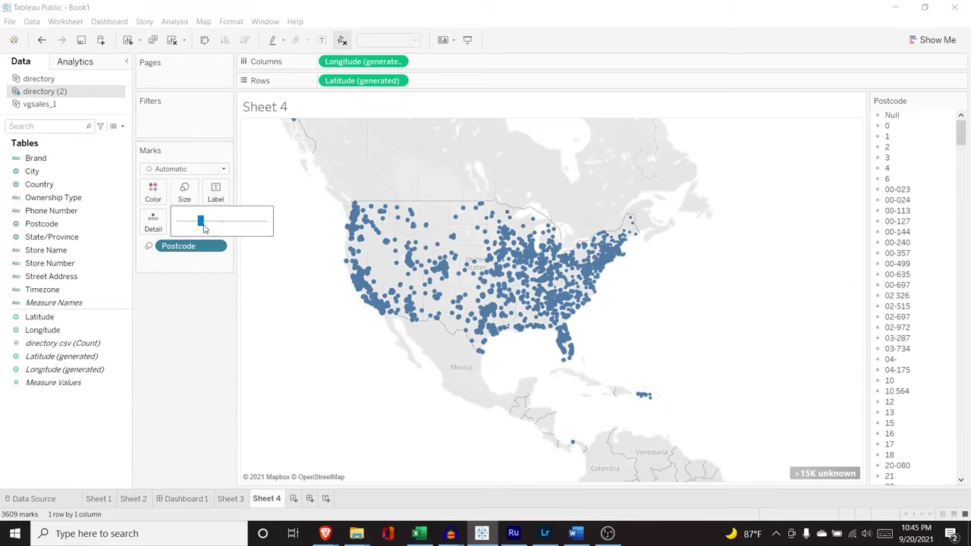
{"action": "left_click_drag", "start_coordinate": [201, 222], "coordinate": [179, 222]}
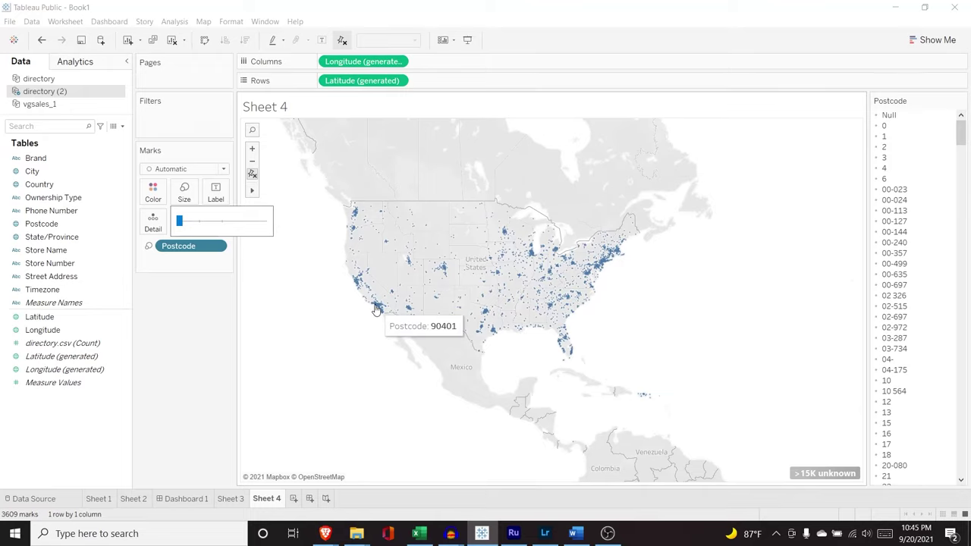
{"action": "left_click", "coordinate": [189, 298]}
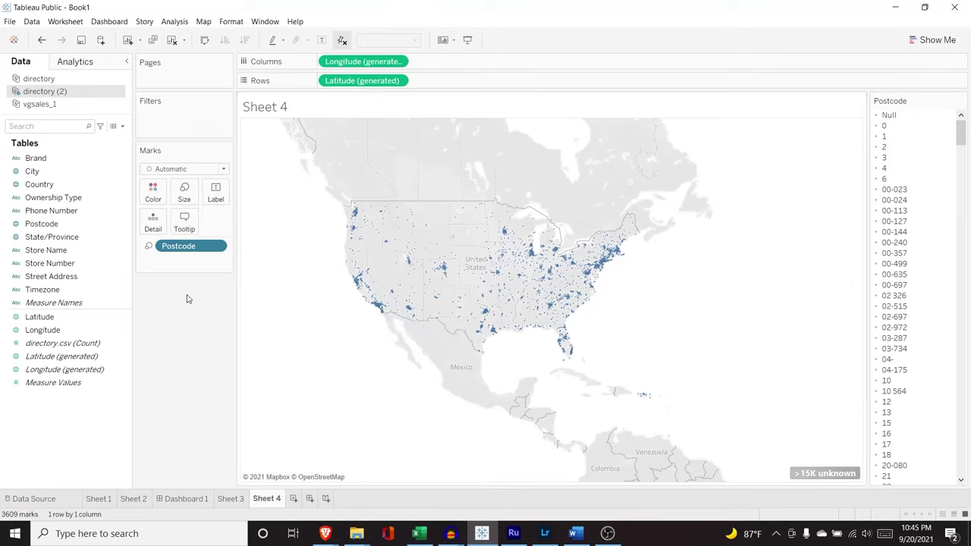
{"action": "left_click", "coordinate": [184, 193]}
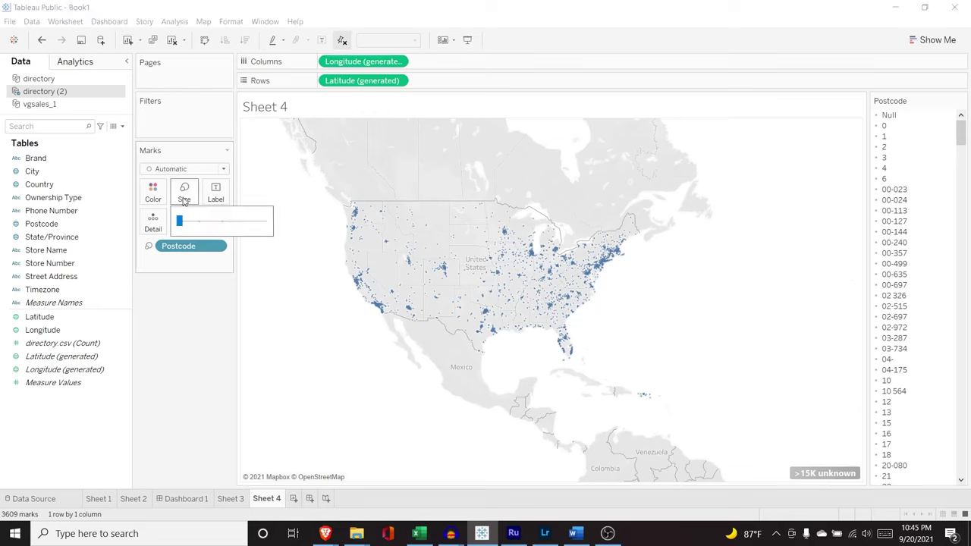
{"action": "left_click", "coordinate": [188, 222]}
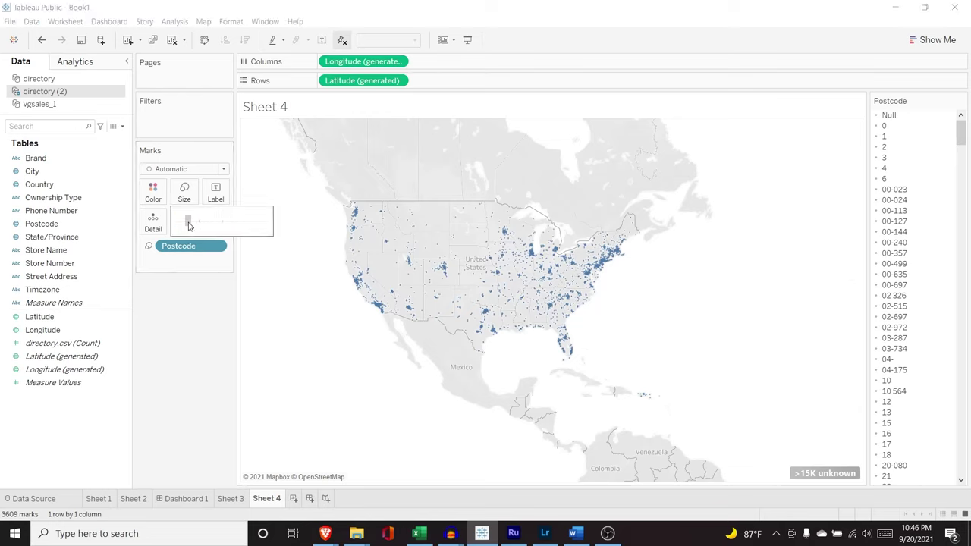
Turn off Show mark labels and take Postcode off the Marks card
{"action": "left_click", "coordinate": [216, 192]}
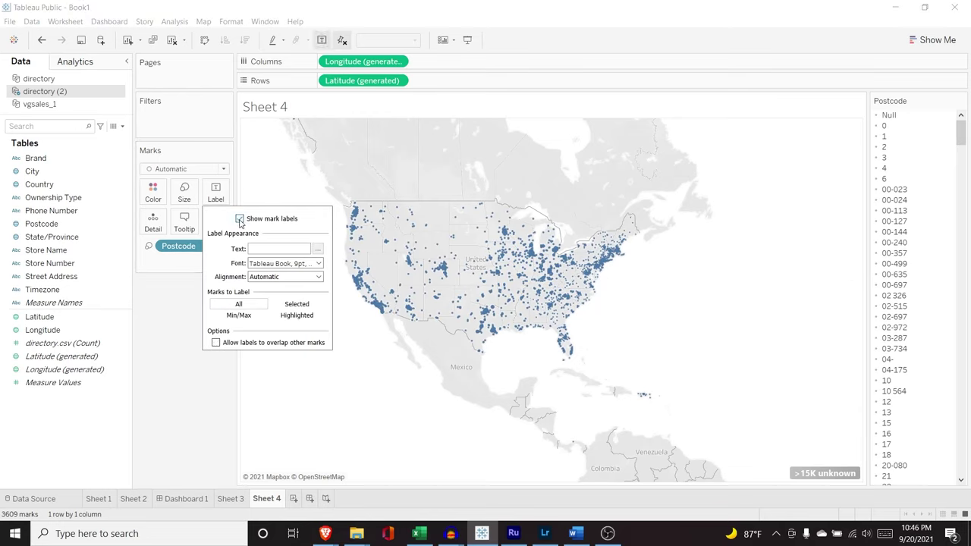
{"action": "left_click", "coordinate": [240, 220]}
{"action": "left_click", "coordinate": [168, 294]}
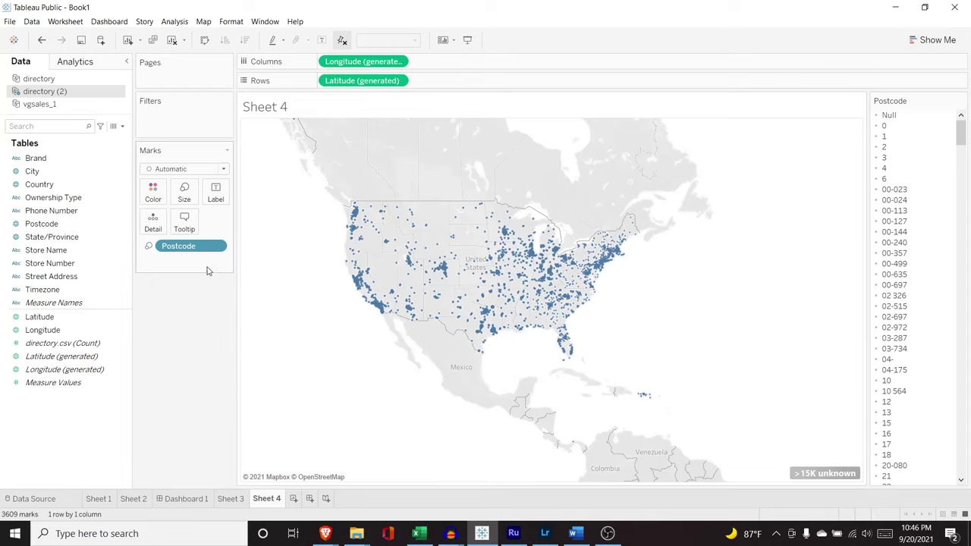
{"action": "mouse_move", "coordinate": [186, 251]}
{"action": "left_mouse_down"}
{"action": "mouse_move", "coordinate": [113, 241]}
{"action": "mouse_move", "coordinate": [35, 250]}
{"action": "mouse_move", "coordinate": [55, 242]}
{"action": "mouse_move", "coordinate": [176, 252]}
{"action": "left_mouse_up"}
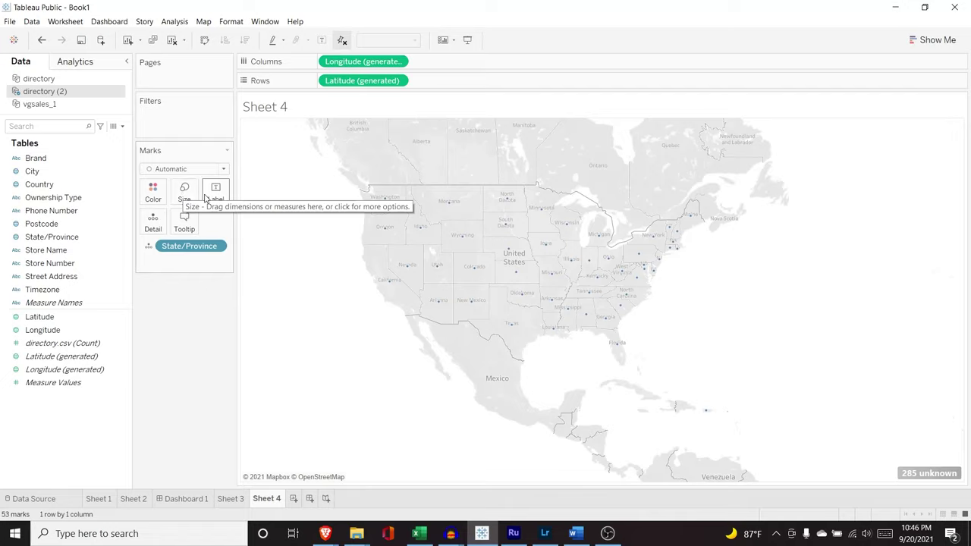
Change the mark type to Map so states are drawn as filled shapes
{"action": "left_click", "coordinate": [169, 170]}
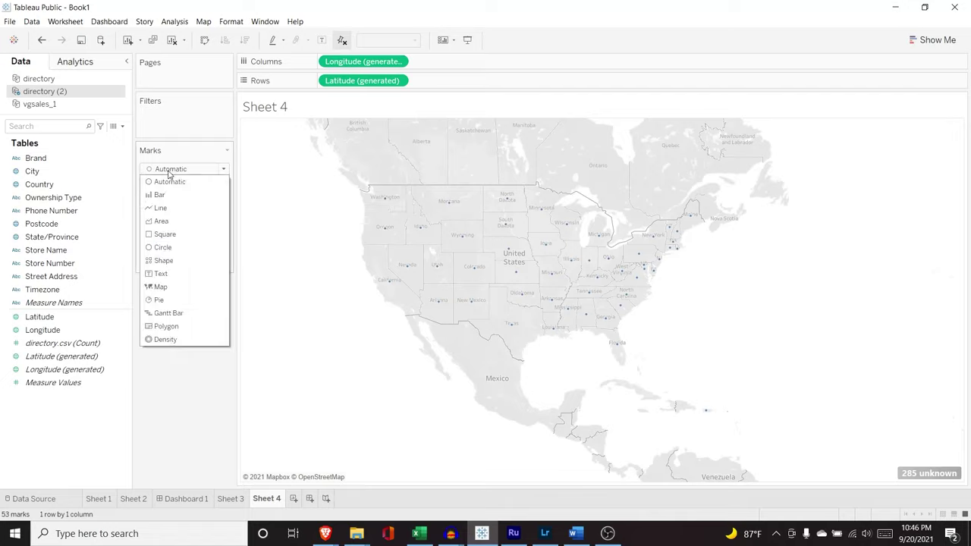
{"action": "left_click", "coordinate": [190, 286]}
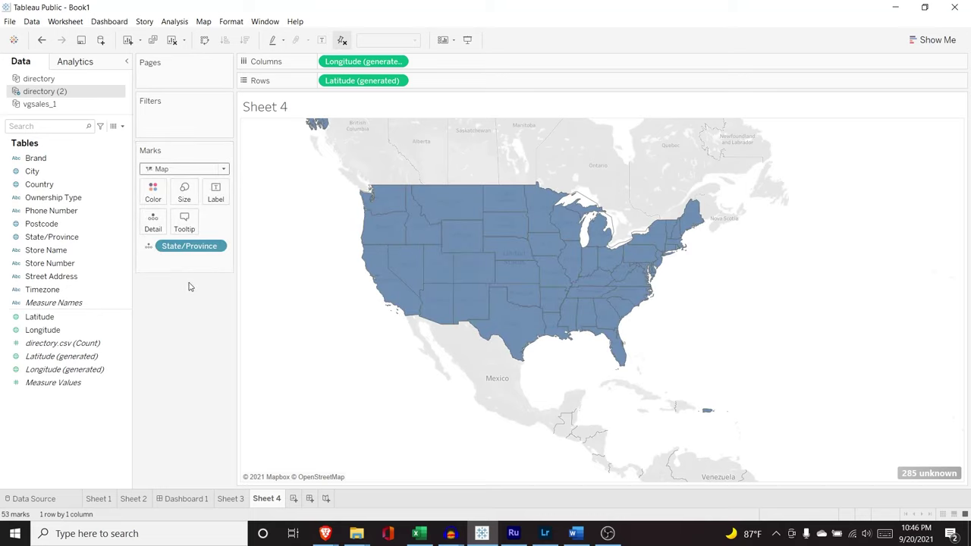
{"action": "left_click", "coordinate": [153, 192]}
{"action": "left_click", "coordinate": [153, 191]}
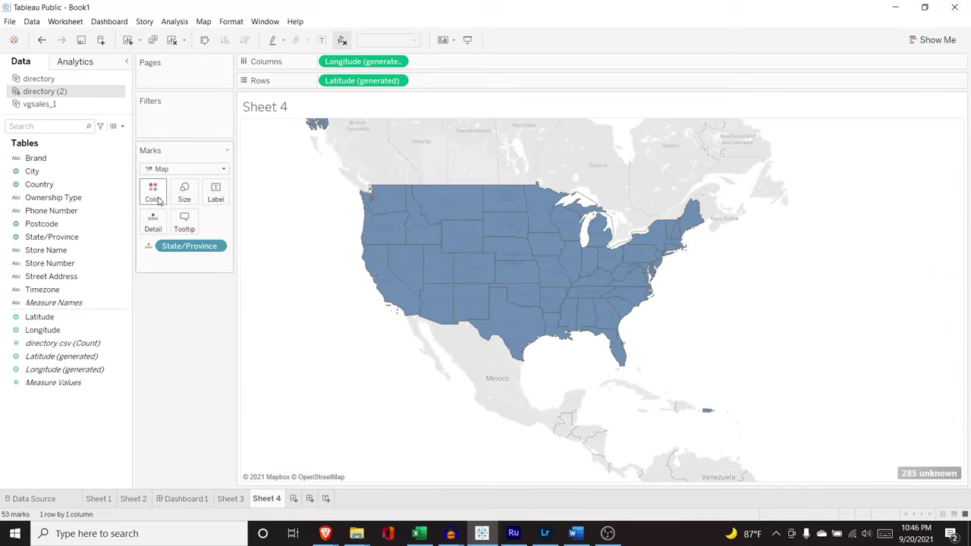
Colour each state by State/Province and shift the map view to the right
{"action": "left_click", "coordinate": [149, 246]}
{"action": "left_click", "coordinate": [154, 260]}
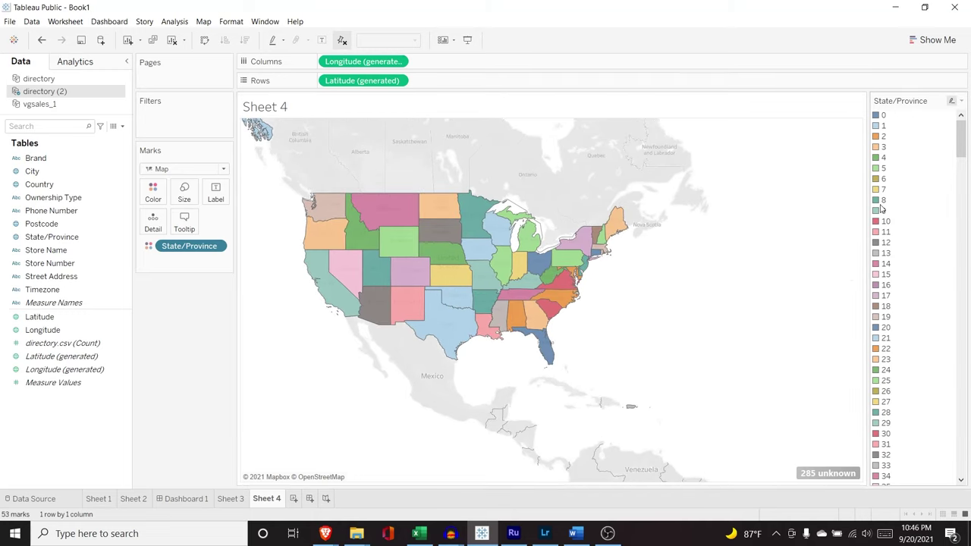
{"action": "scroll", "coordinate": [876, 387], "scroll_direction": "down", "scroll_amount": 1}
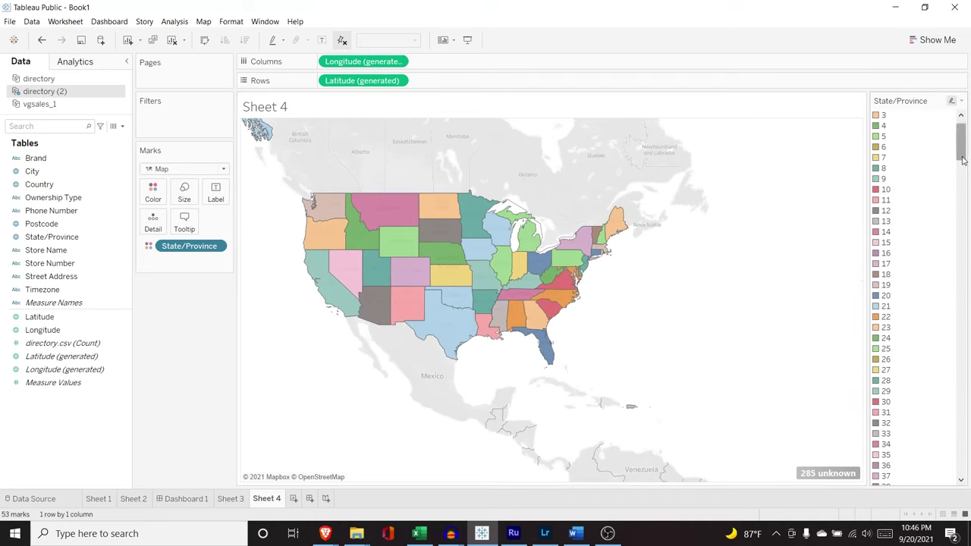
{"action": "mouse_move", "coordinate": [961, 144]}
{"action": "left_mouse_down"}
{"action": "mouse_move", "coordinate": [966, 462]}
{"action": "mouse_move", "coordinate": [960, 133]}
{"action": "left_mouse_up"}
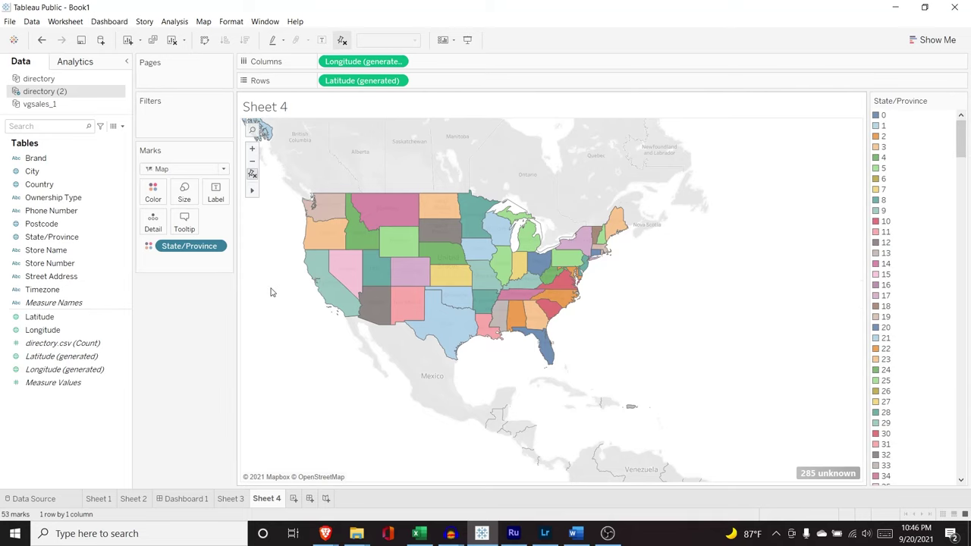
{"action": "left_click_drag", "start_coordinate": [278, 284], "coordinate": [332, 284]}
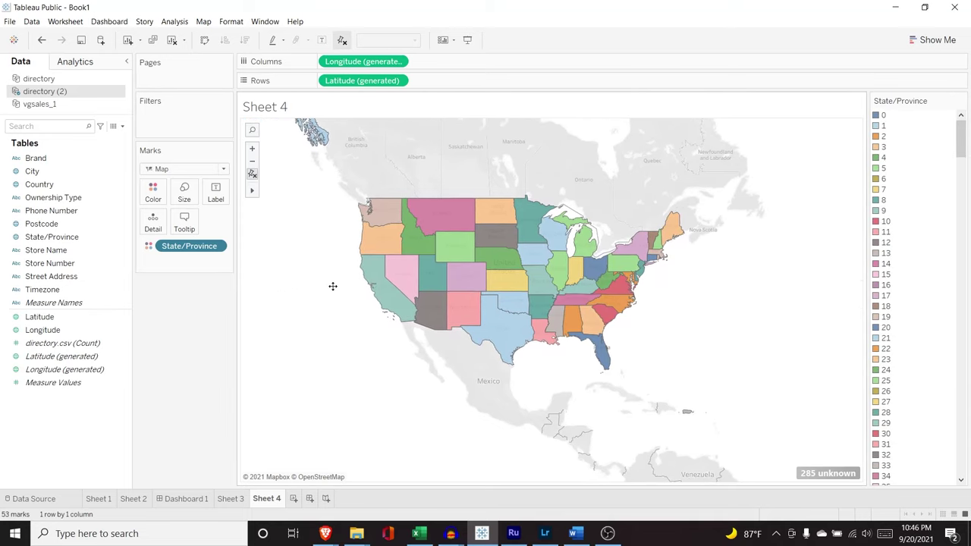
{"action": "mouse_move", "coordinate": [512, 309]}
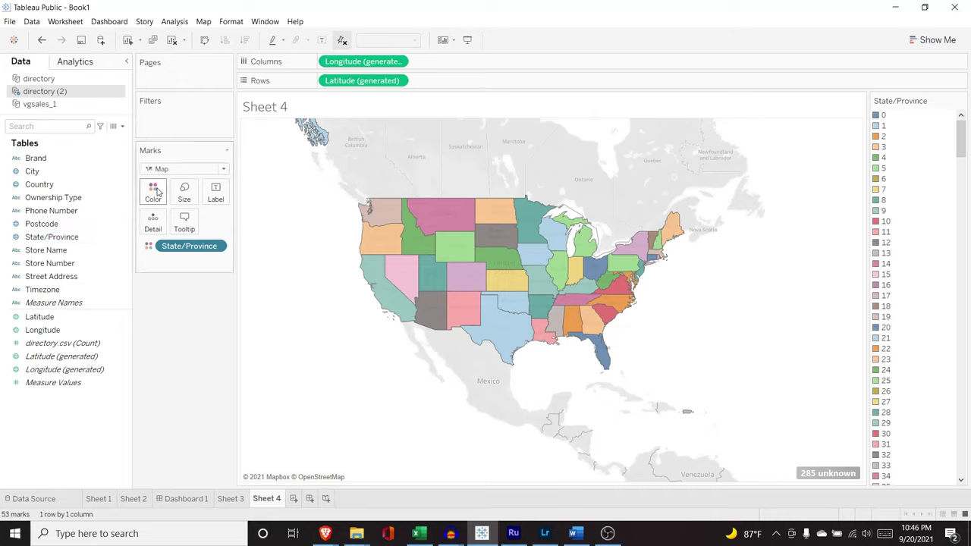
Change the mark type to Density and remove State/Province from the Marks card
{"action": "left_click", "coordinate": [200, 173]}
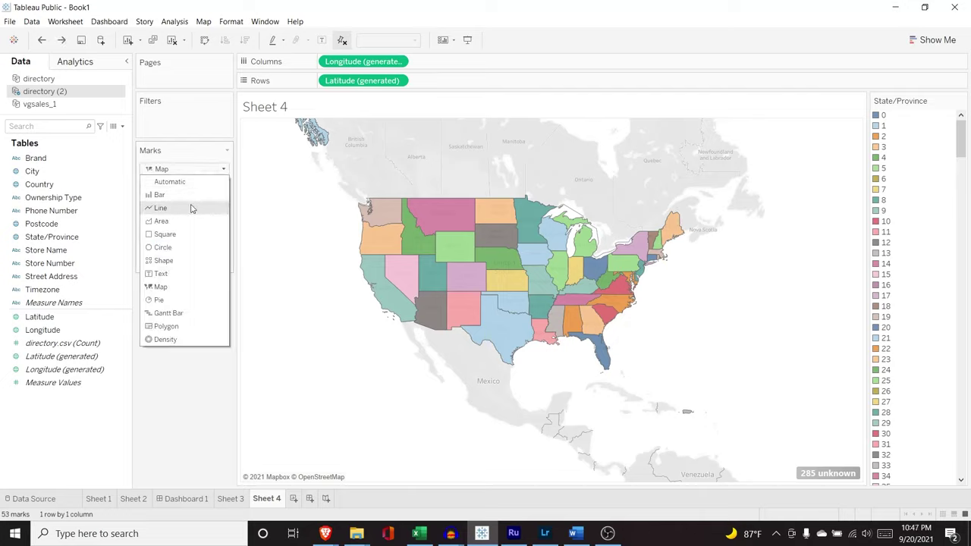
{"action": "left_click", "coordinate": [183, 340]}
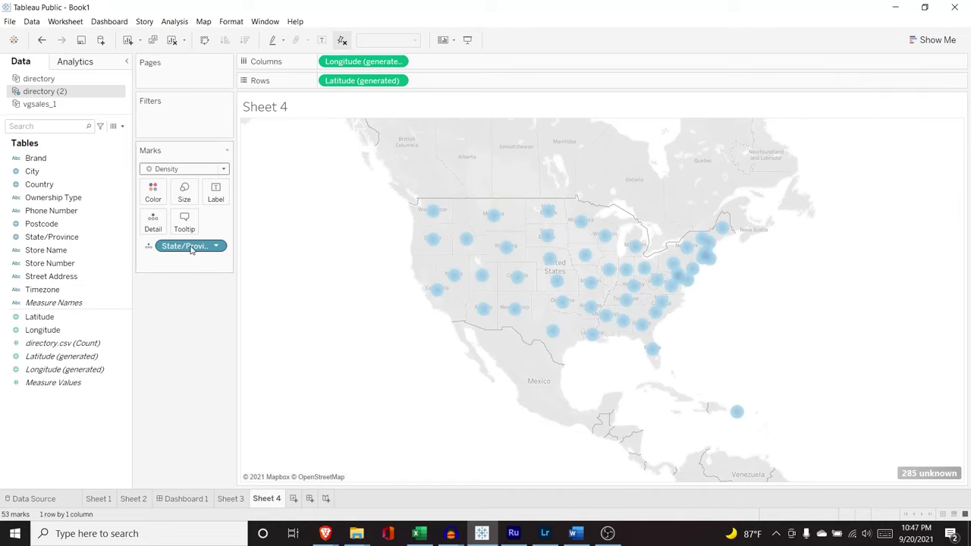
{"action": "mouse_move", "coordinate": [176, 252]}
{"action": "left_mouse_down"}
{"action": "mouse_move", "coordinate": [136, 249]}
{"action": "mouse_move", "coordinate": [54, 270]}
{"action": "mouse_move", "coordinate": [46, 251]}
{"action": "mouse_move", "coordinate": [182, 246]}
{"action": "left_mouse_up"}
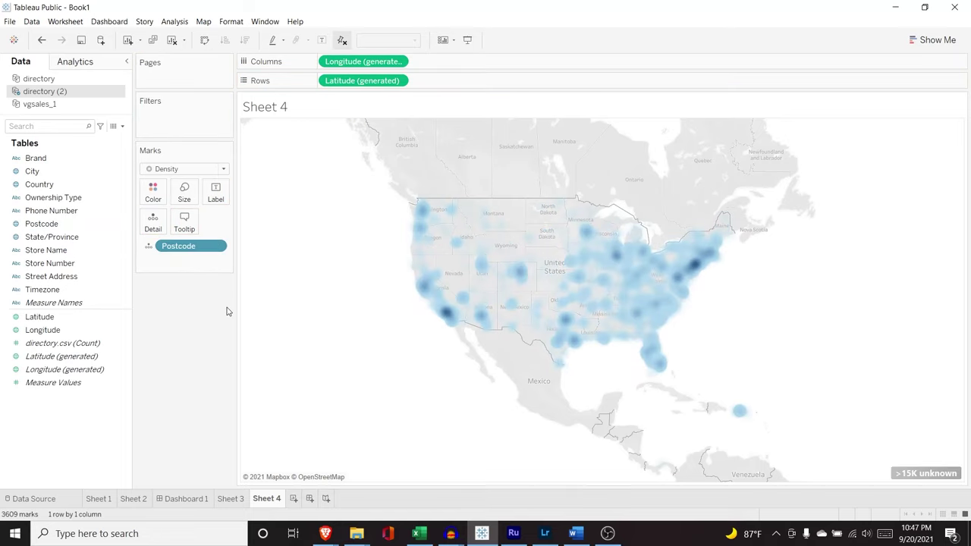
Shrink the density blobs by dragging the Size slider left
{"action": "left_click", "coordinate": [184, 192]}
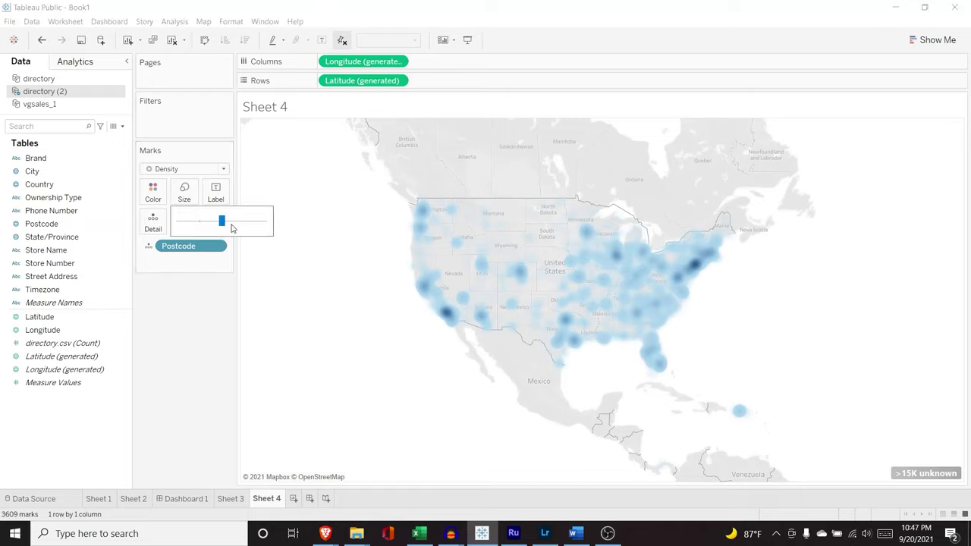
{"action": "left_click_drag", "start_coordinate": [224, 222], "coordinate": [202, 221]}
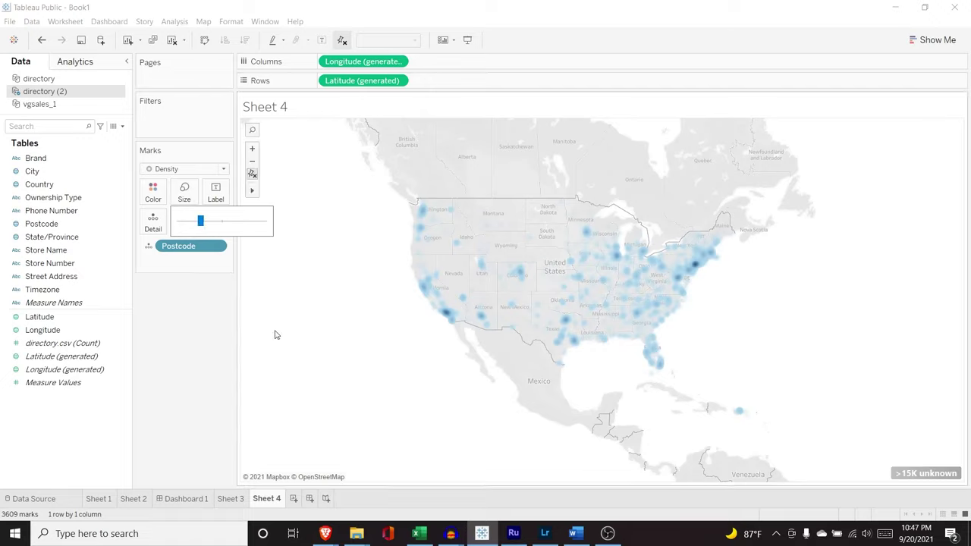
{"action": "left_click", "coordinate": [152, 193]}
{"action": "left_click", "coordinate": [153, 197]}
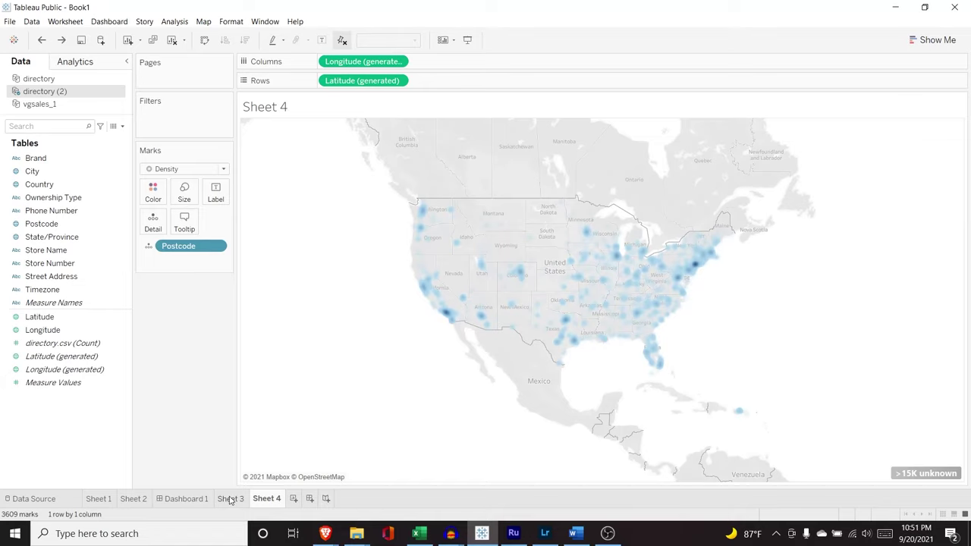
Return to Sheet 3's yearly Global and NA Sales chart and show the Show Me chart suggestions
{"action": "left_click", "coordinate": [230, 498]}
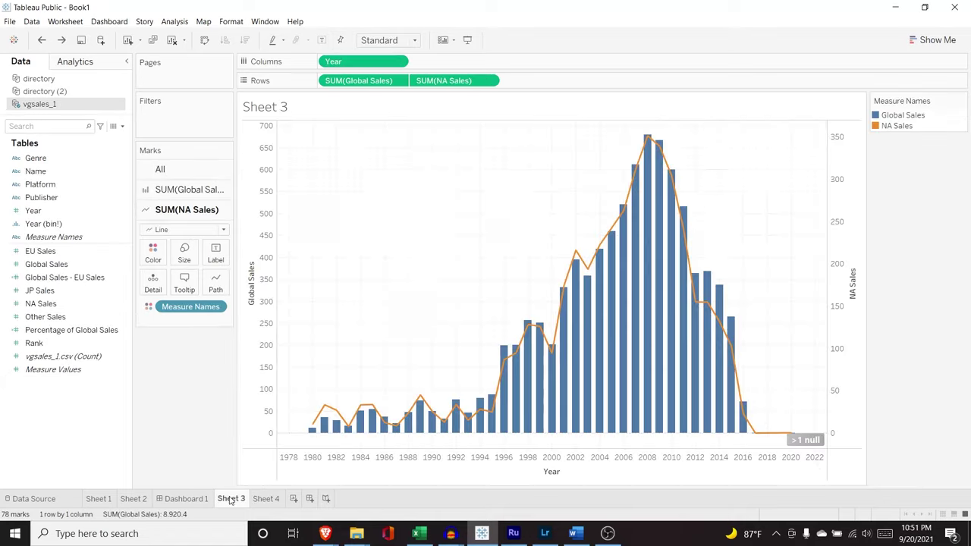
{"action": "left_click", "coordinate": [933, 41]}
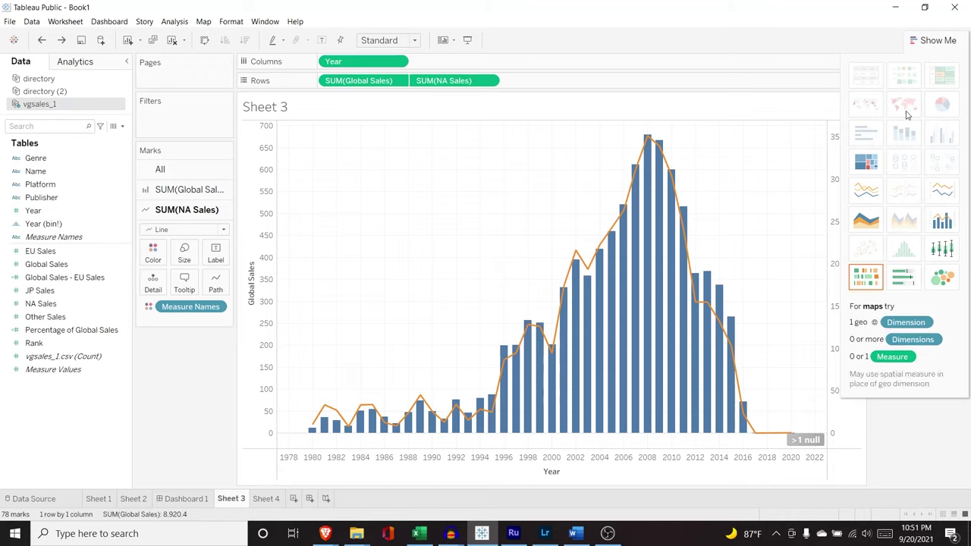
Make Sheet 3 a treemap without Year, split into Genre tiles labelled by genre name
{"action": "left_click", "coordinate": [866, 161]}
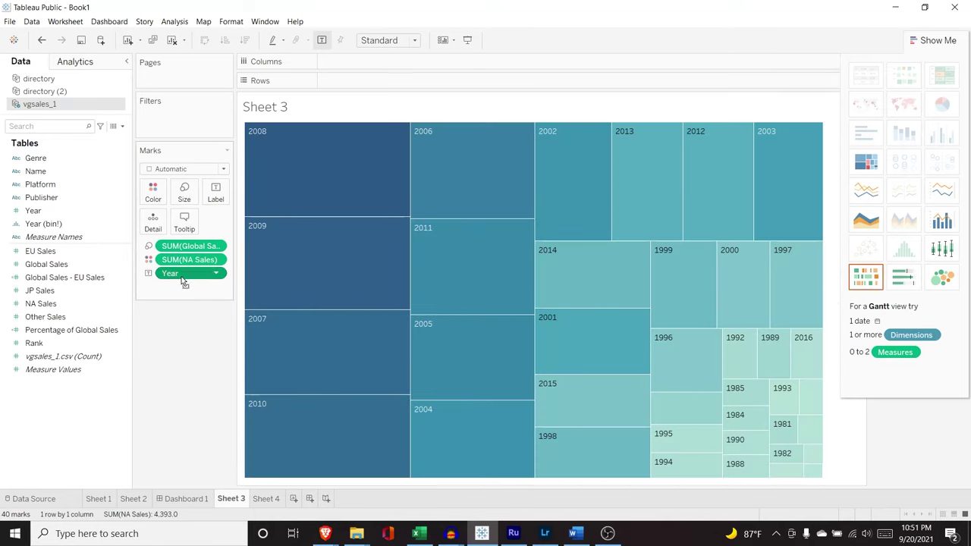
{"action": "left_click_drag", "start_coordinate": [186, 274], "coordinate": [75, 275]}
{"action": "left_click_drag", "start_coordinate": [65, 158], "coordinate": [185, 278]}
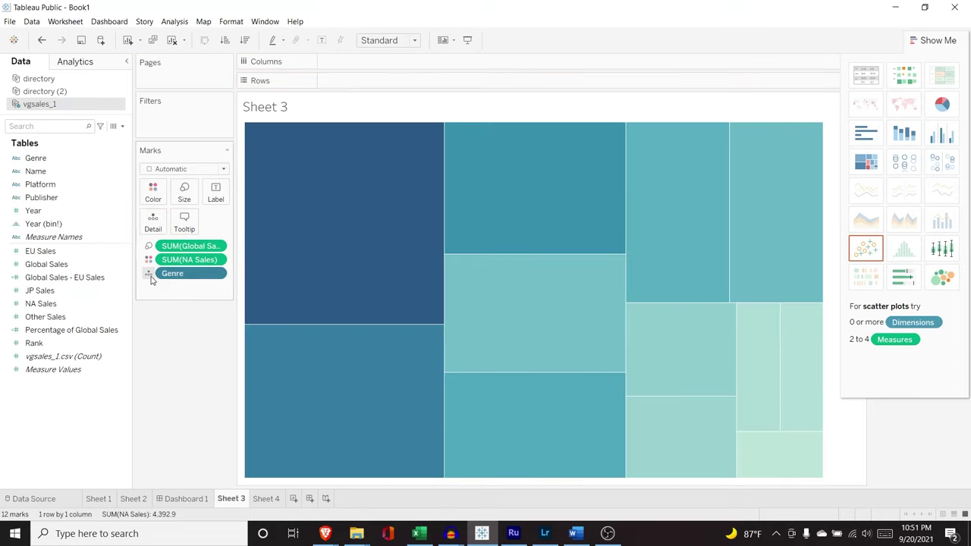
{"action": "left_click", "coordinate": [149, 273]}
{"action": "left_click", "coordinate": [160, 301]}
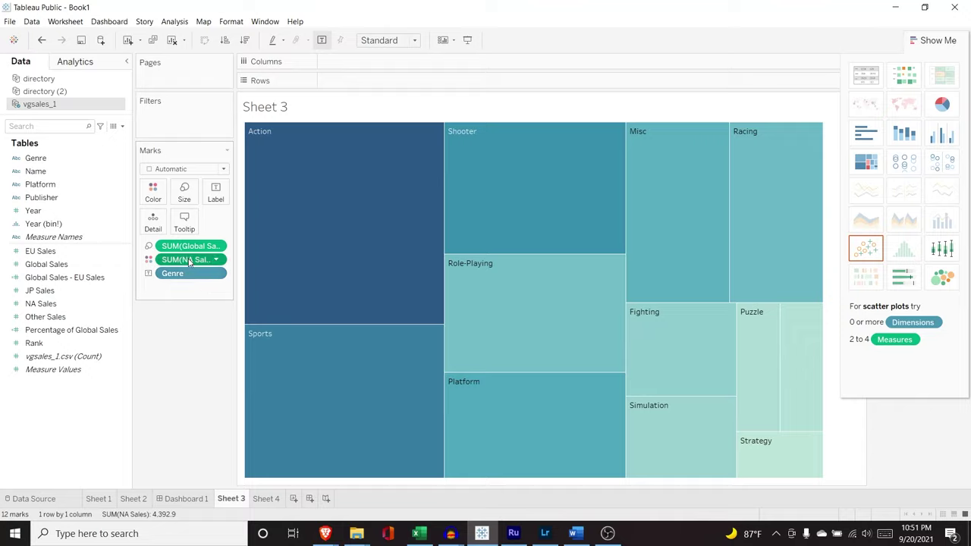
Keep Global Sales as tile size and add it as a label on each genre tile
{"action": "left_click_drag", "start_coordinate": [190, 246], "coordinate": [64, 267]}
{"action": "double_click", "coordinate": [64, 265]}
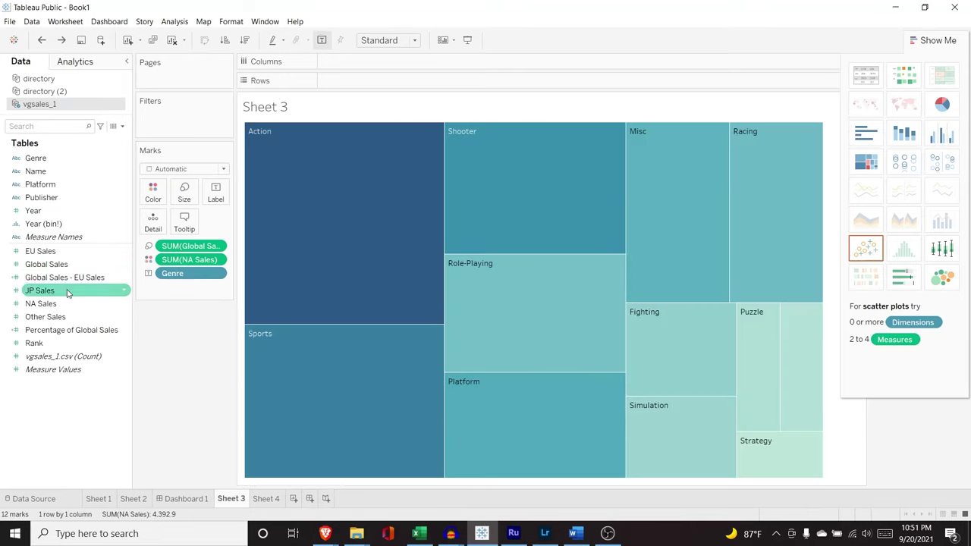
{"action": "left_click_drag", "start_coordinate": [73, 271], "coordinate": [196, 293]}
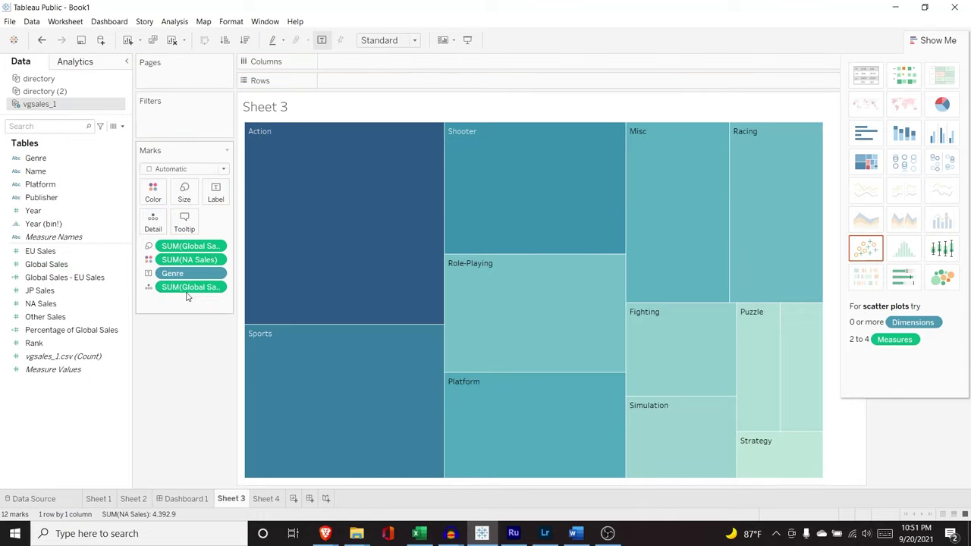
{"action": "left_click", "coordinate": [149, 292]}
{"action": "left_click", "coordinate": [175, 314]}
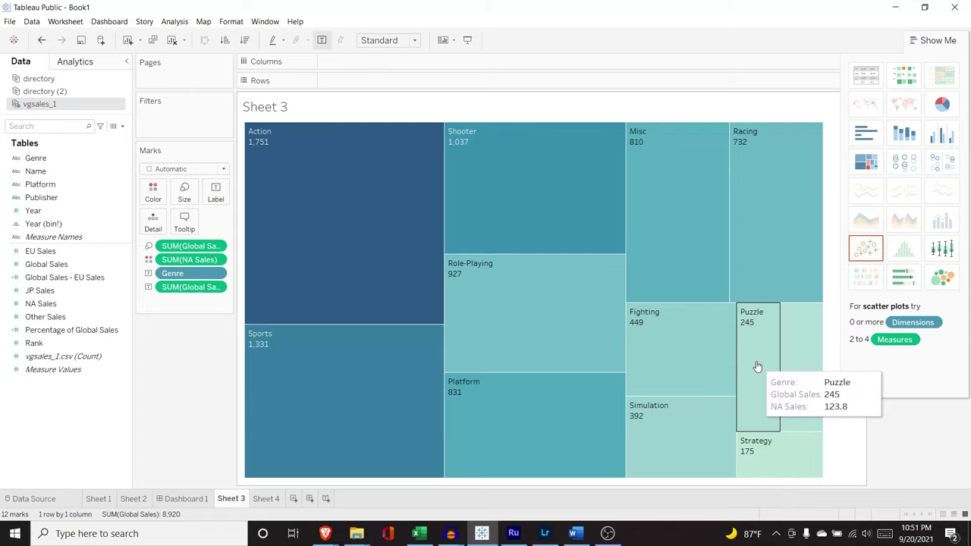
{"action": "left_click", "coordinate": [940, 280]}
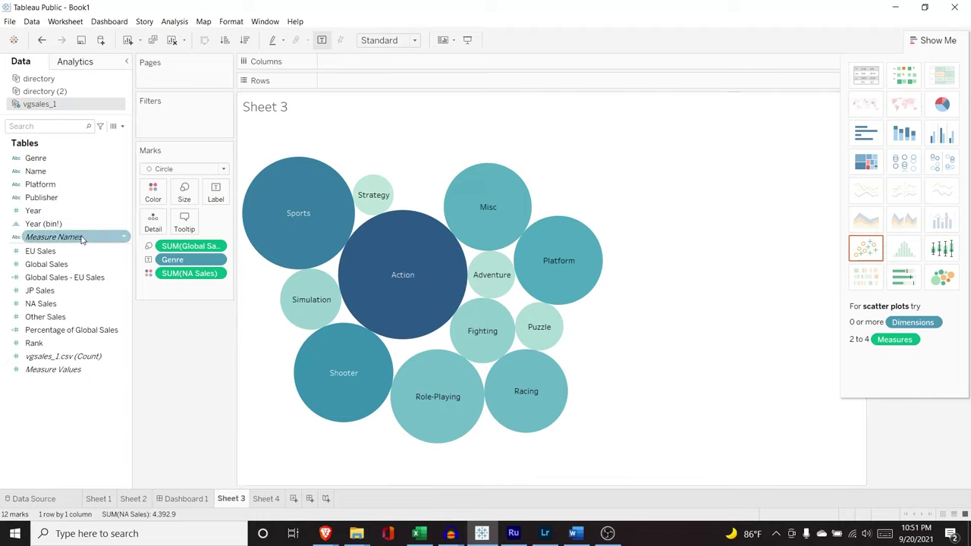
Label each packed genre bubble with its Global Sales total, Action largest at 1,751
{"action": "left_click_drag", "start_coordinate": [69, 269], "coordinate": [184, 289]}
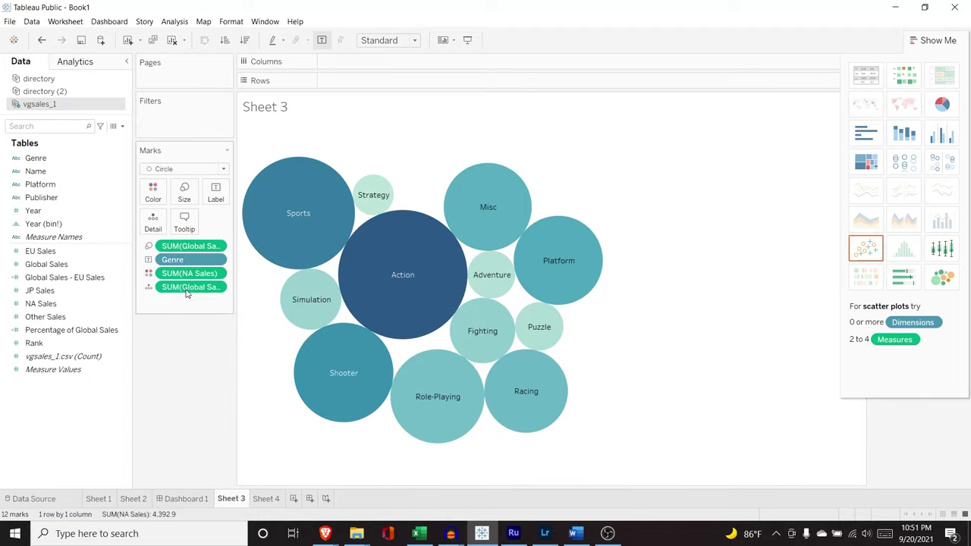
{"action": "left_click", "coordinate": [148, 287]}
{"action": "left_click", "coordinate": [165, 314]}
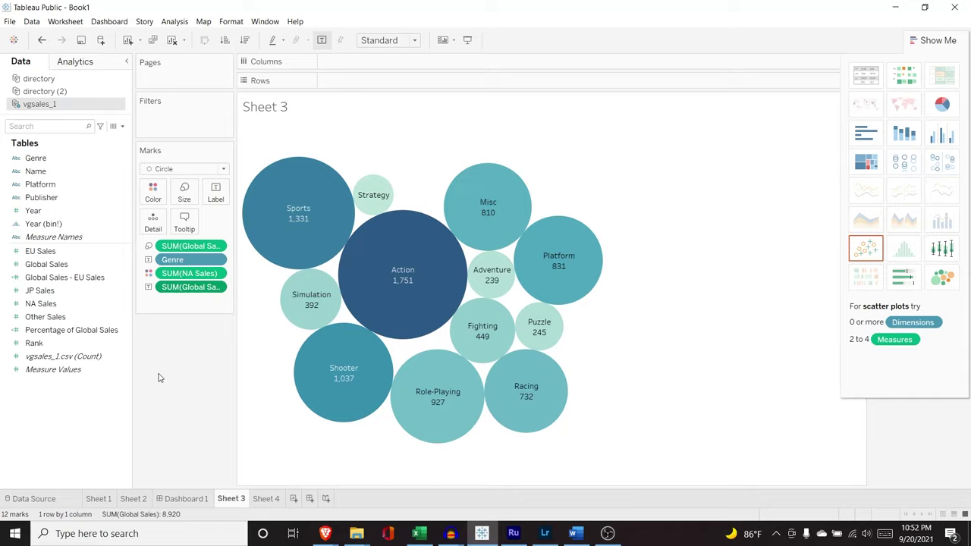
{"action": "mouse_move", "coordinate": [411, 292]}
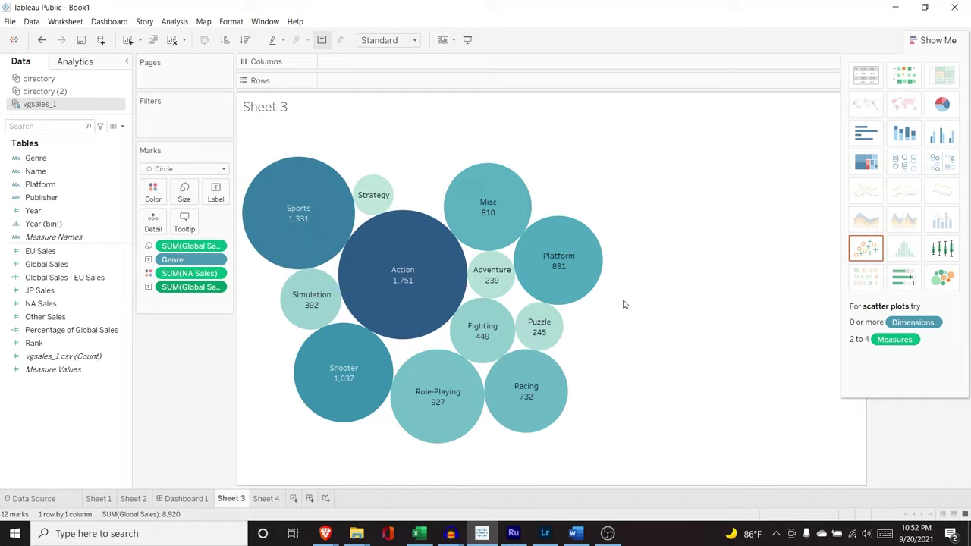
Switch the bubbles to a genre pie, drop NA Sales, and label slices with Global Sales
{"action": "left_click", "coordinate": [943, 105]}
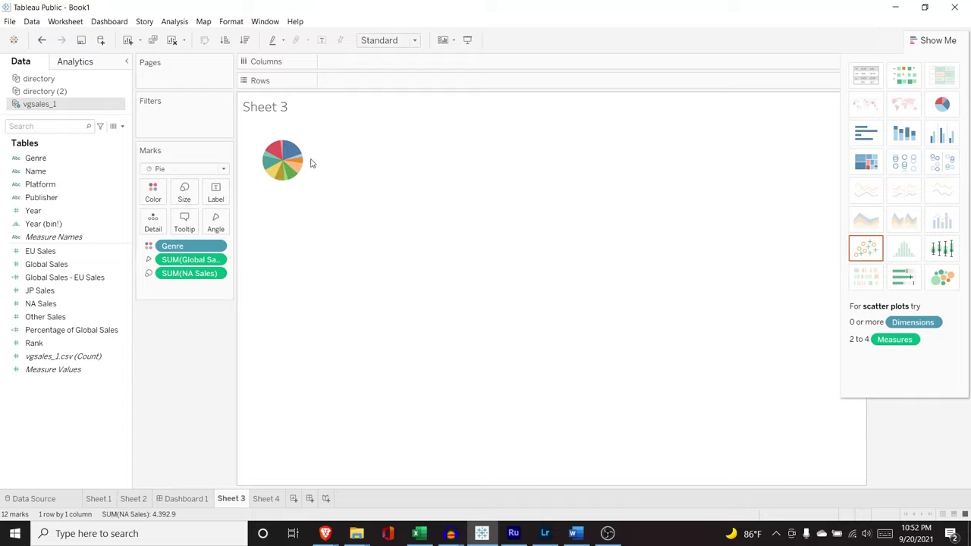
{"action": "mouse_move", "coordinate": [302, 164]}
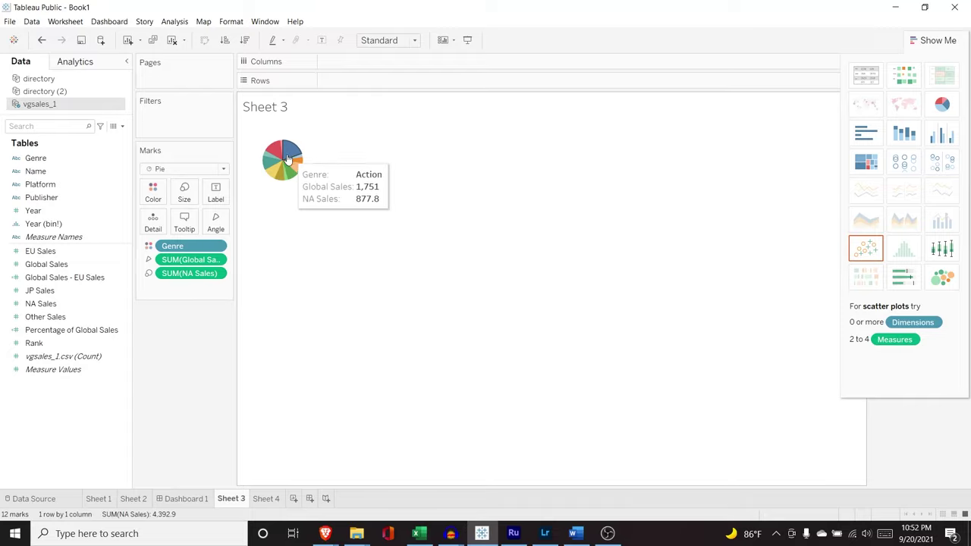
{"action": "left_click", "coordinate": [289, 158]}
{"action": "left_click", "coordinate": [301, 127]}
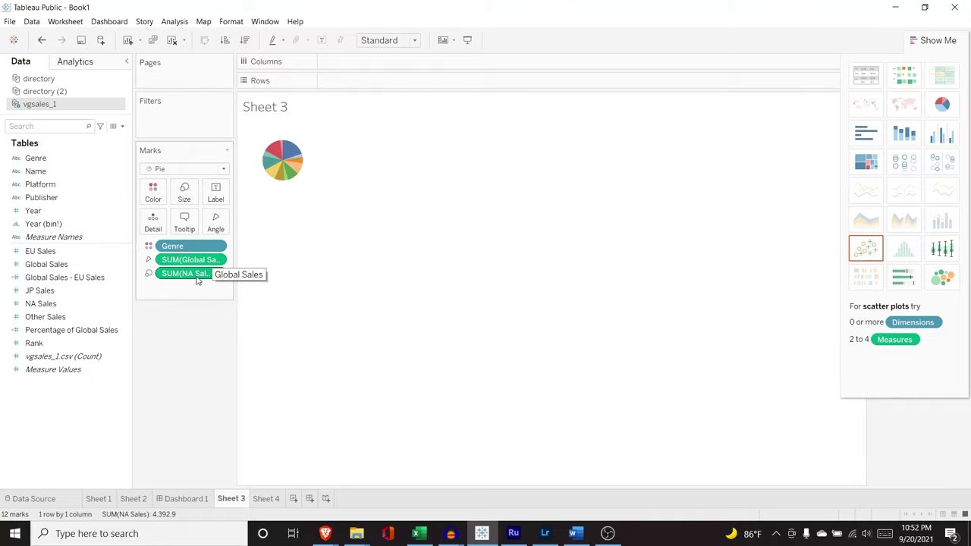
{"action": "left_click_drag", "start_coordinate": [196, 275], "coordinate": [172, 282]}
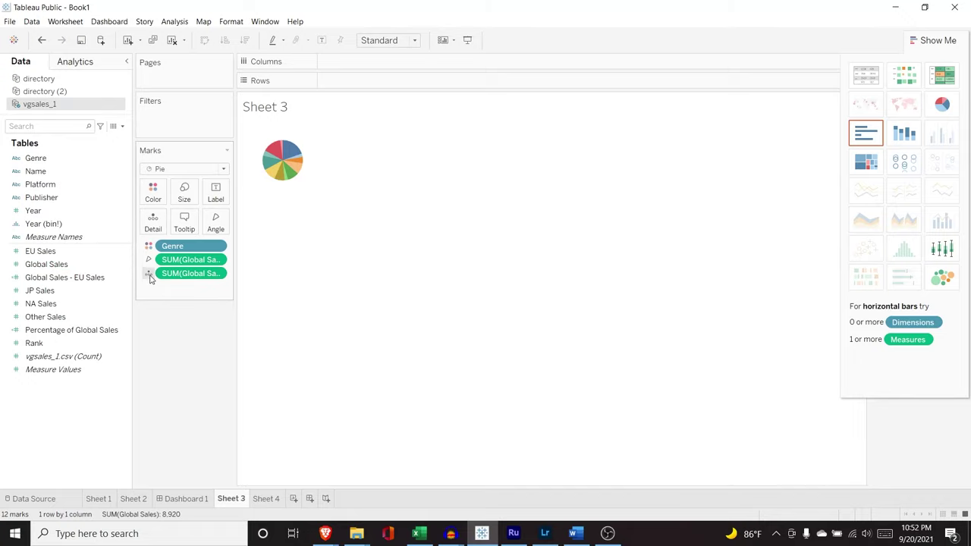
{"action": "left_click", "coordinate": [150, 275]}
{"action": "left_click", "coordinate": [169, 301]}
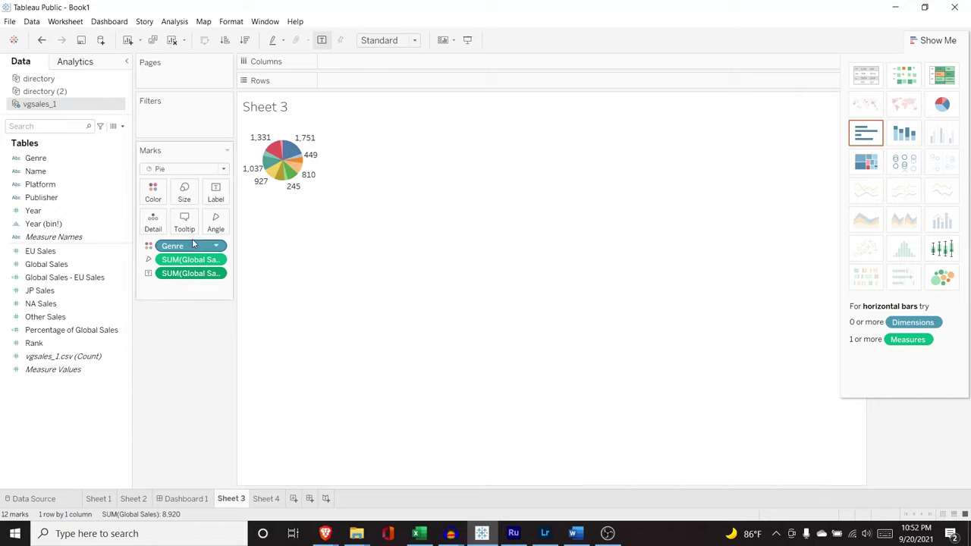
Enlarge the chart area and adjust the Size slider so the pie forms a larger circle
{"action": "left_click", "coordinate": [184, 191]}
{"action": "left_click_drag", "start_coordinate": [201, 221], "coordinate": [232, 221]}
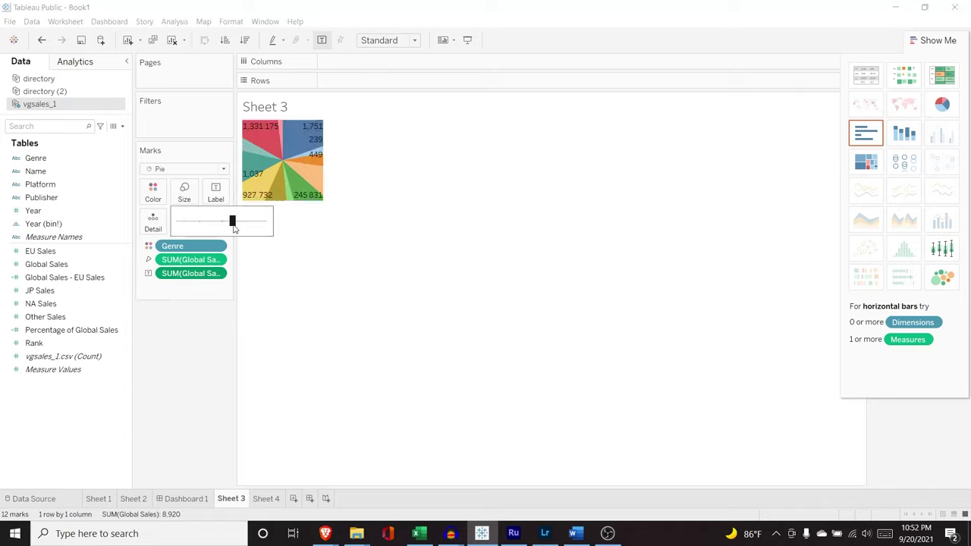
{"action": "left_click", "coordinate": [324, 166]}
{"action": "left_click_drag", "start_coordinate": [323, 164], "coordinate": [483, 166]}
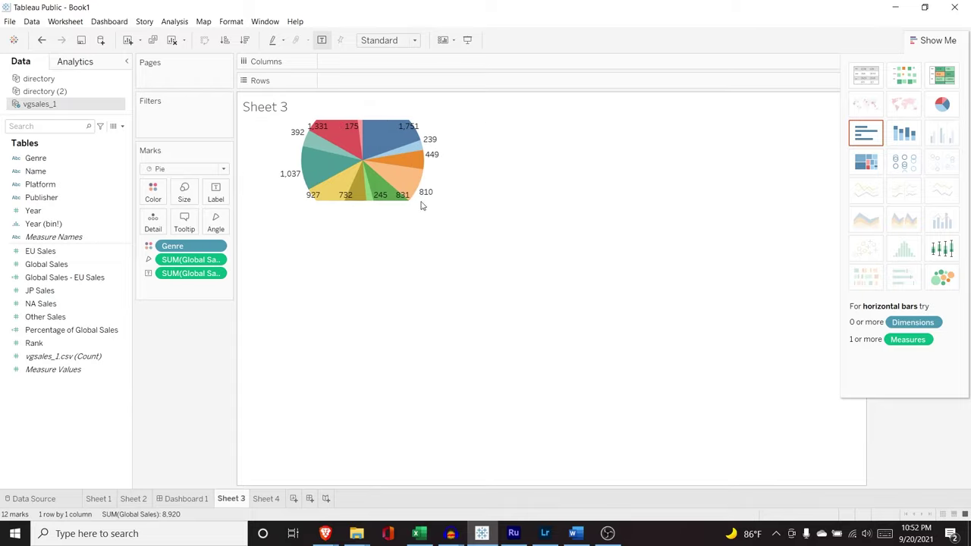
{"action": "left_click_drag", "start_coordinate": [422, 200], "coordinate": [428, 332]}
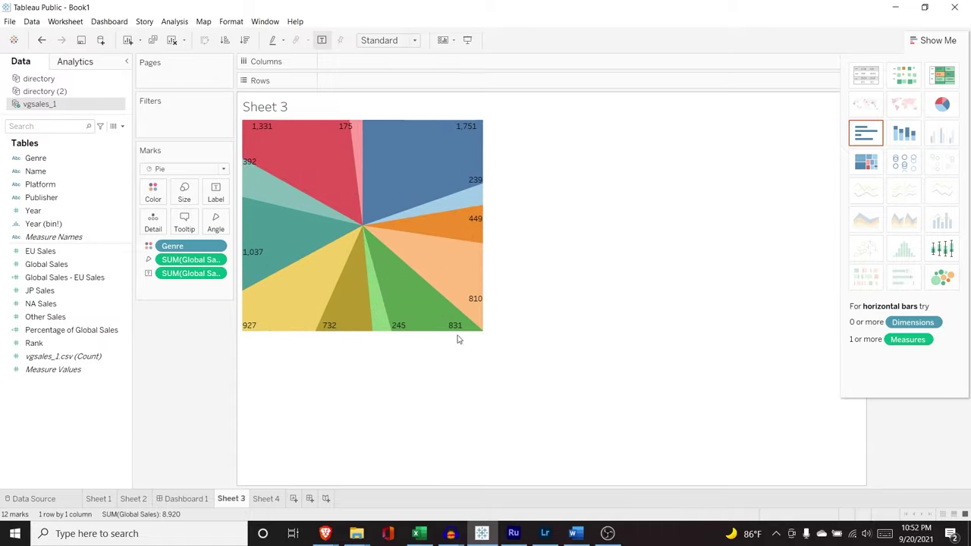
{"action": "left_click_drag", "start_coordinate": [483, 241], "coordinate": [605, 243]}
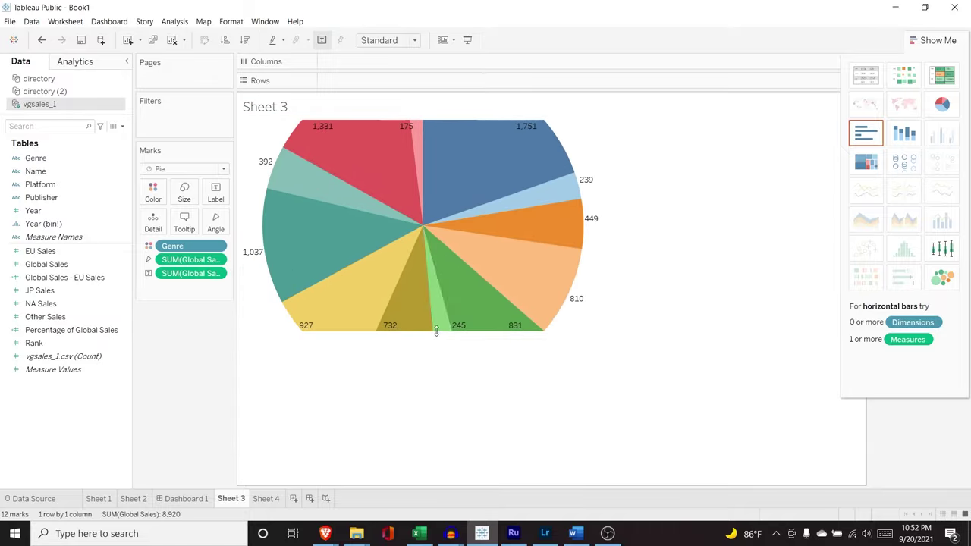
{"action": "left_click_drag", "start_coordinate": [438, 334], "coordinate": [447, 417]}
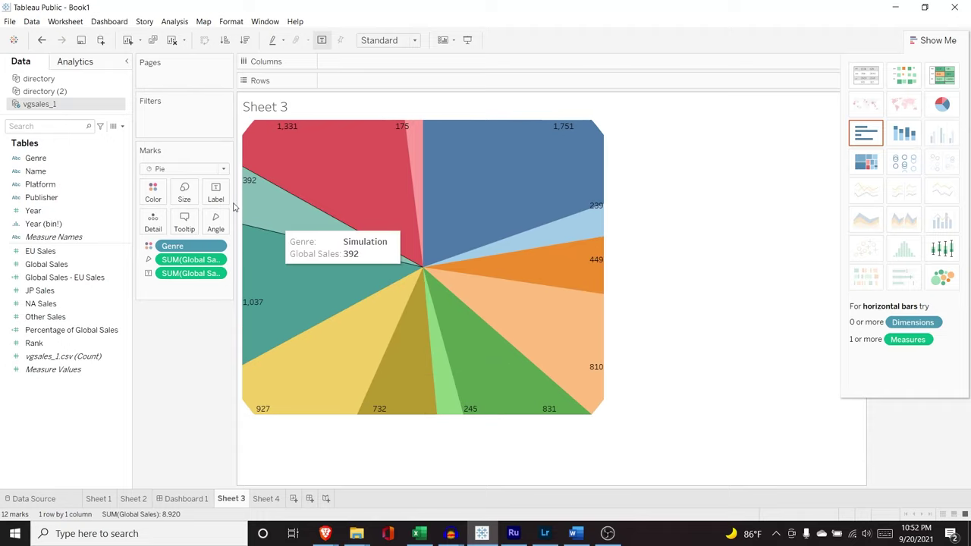
{"action": "left_click", "coordinate": [186, 191]}
{"action": "left_click", "coordinate": [216, 223]}
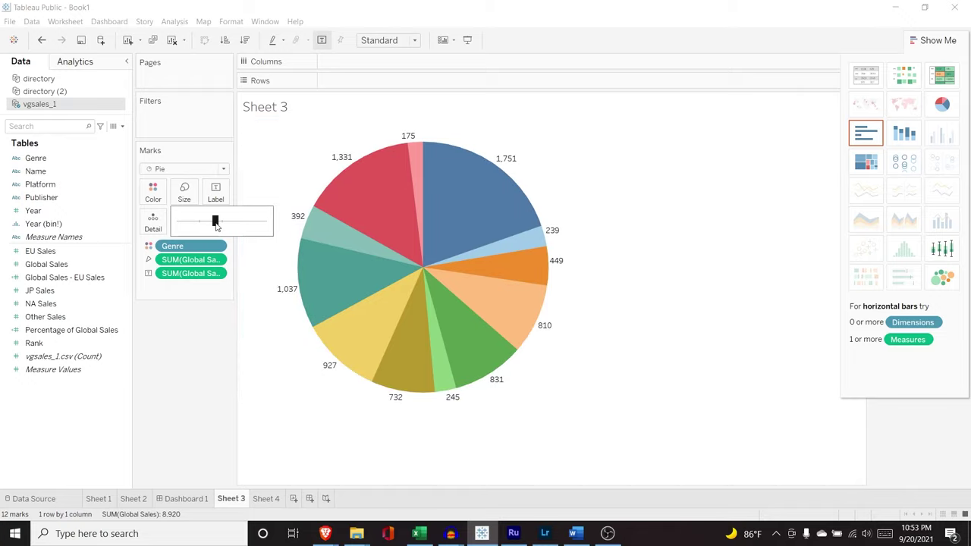
{"action": "left_click_drag", "start_coordinate": [217, 226], "coordinate": [213, 224]}
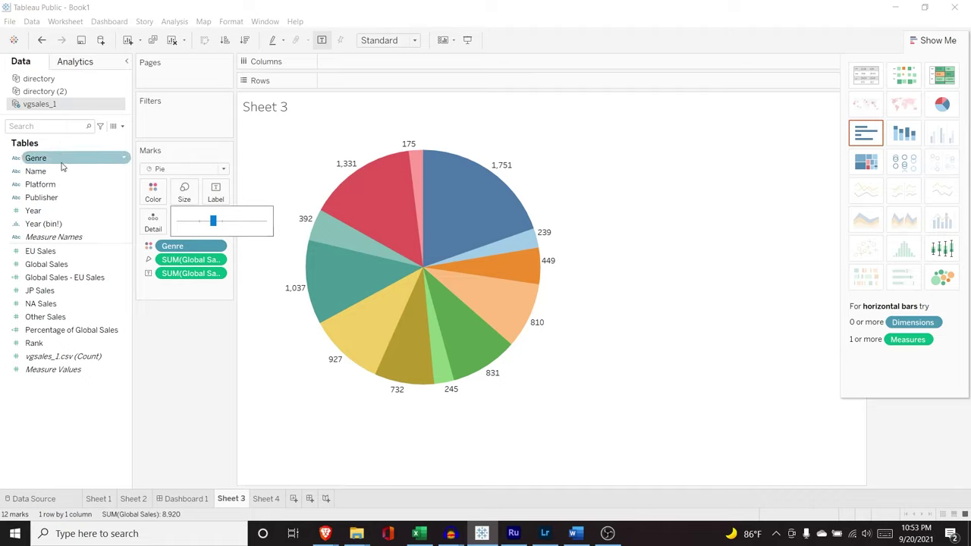
Add Genre as a label so each slice shows its genre name
{"action": "left_click_drag", "start_coordinate": [62, 166], "coordinate": [182, 286]}
{"action": "left_click", "coordinate": [148, 287]}
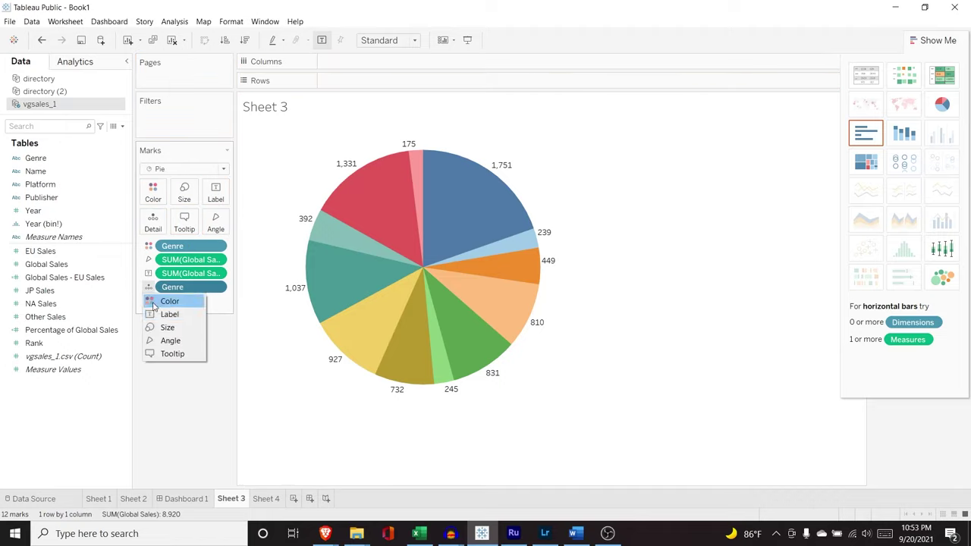
{"action": "left_click", "coordinate": [165, 314]}
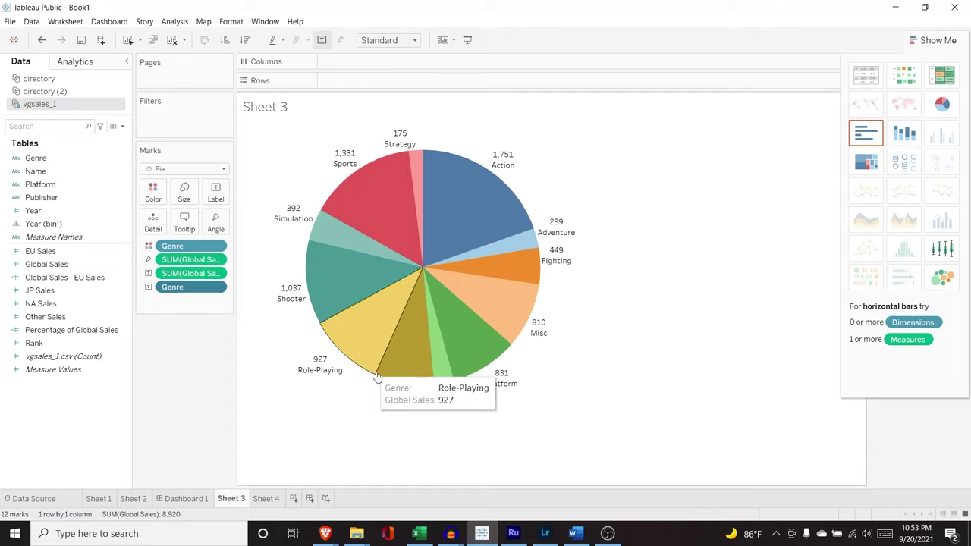
{"action": "mouse_move", "coordinate": [395, 409]}
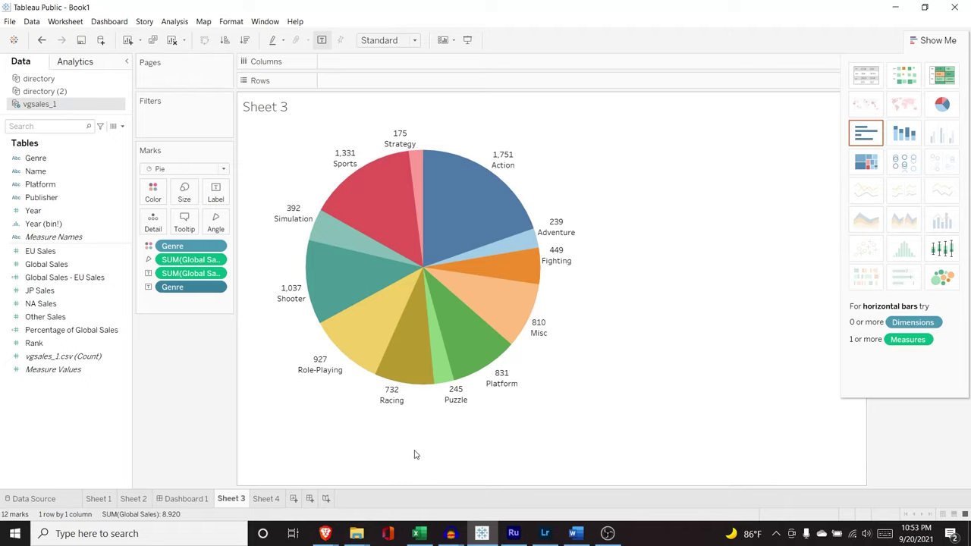
Sort the genre pie slices in descending order of Global Sales
{"action": "mouse_move", "coordinate": [454, 201]}
{"action": "left_click", "coordinate": [245, 40]}
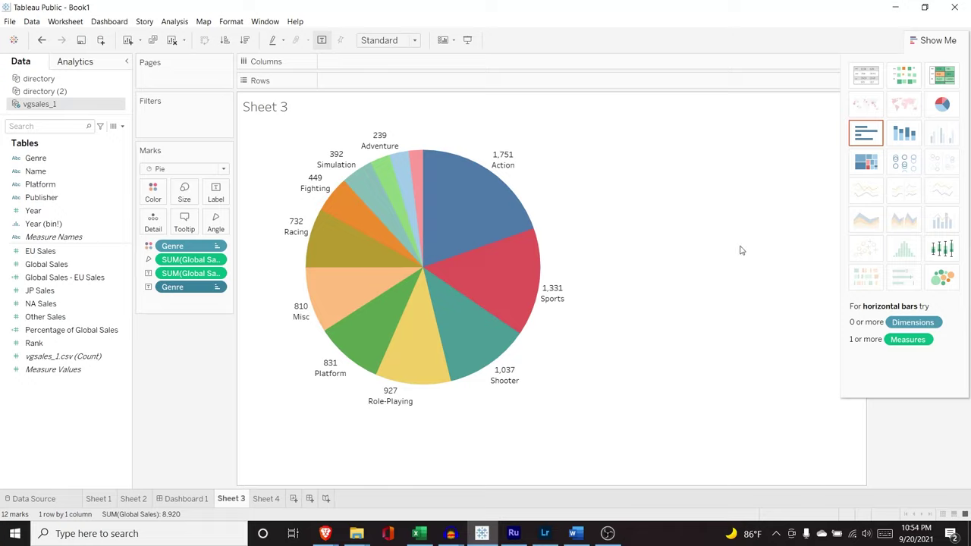
{"action": "left_click", "coordinate": [953, 255]}
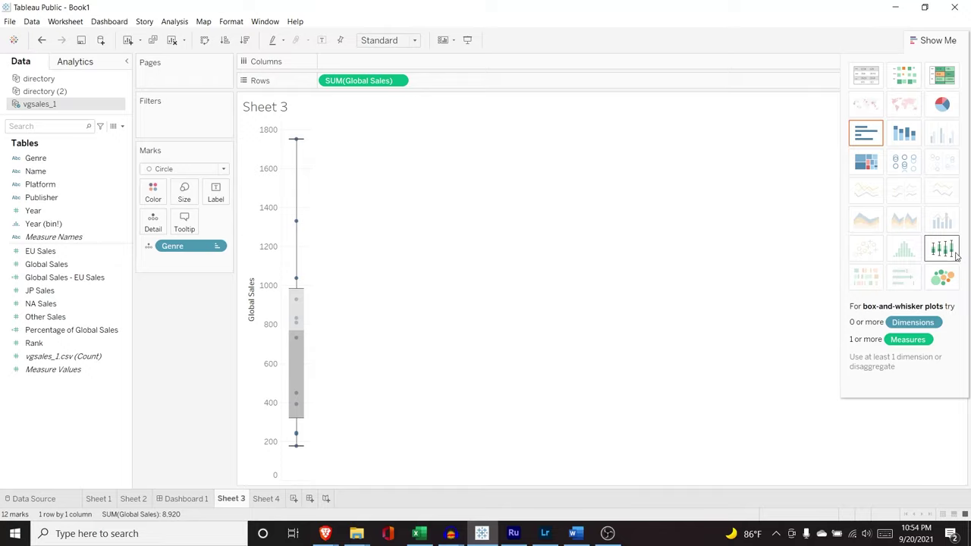
Inspect the genre Global Sales box plot: median 771, hinges 319 and 982, whiskers 175–1,751
{"action": "mouse_move", "coordinate": [297, 142]}
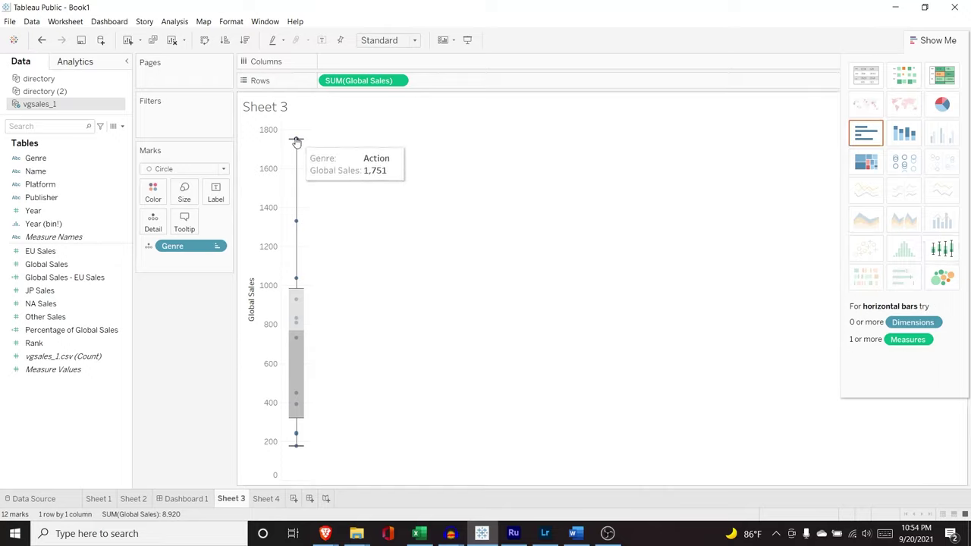
{"action": "mouse_move", "coordinate": [295, 282]}
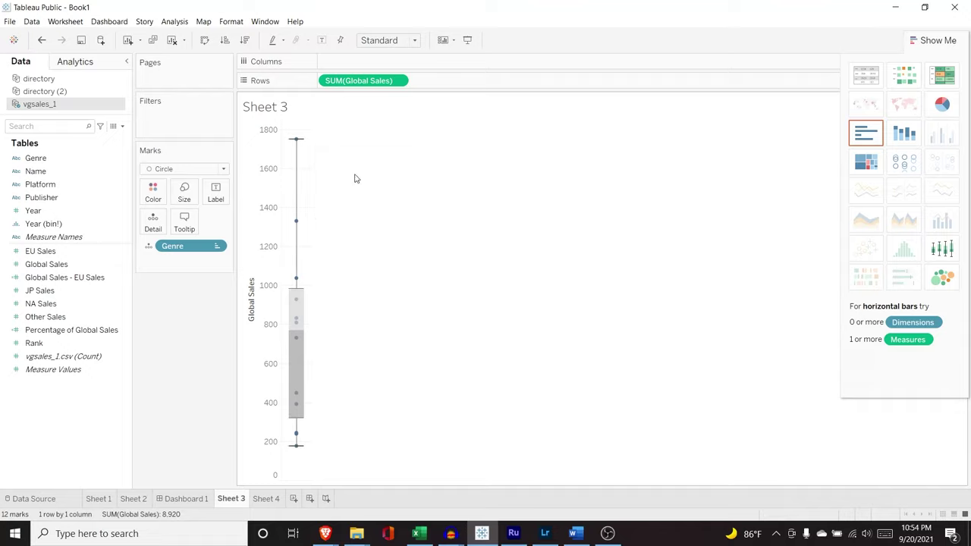
On a new Sheet 5, chart NA Sales by Year as an area chart
{"action": "left_click", "coordinate": [295, 499]}
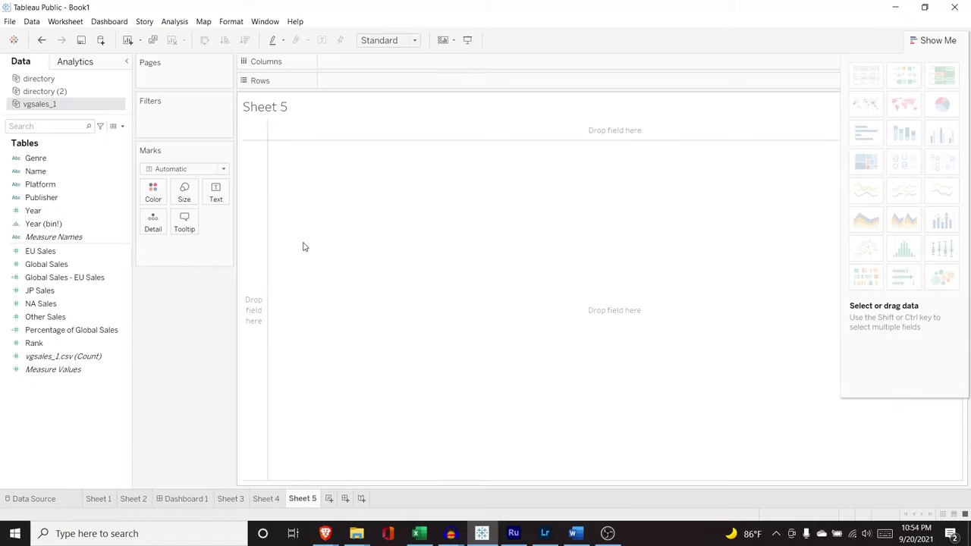
{"action": "left_click", "coordinate": [61, 211]}
{"action": "left_click_drag", "start_coordinate": [61, 211], "coordinate": [362, 65]}
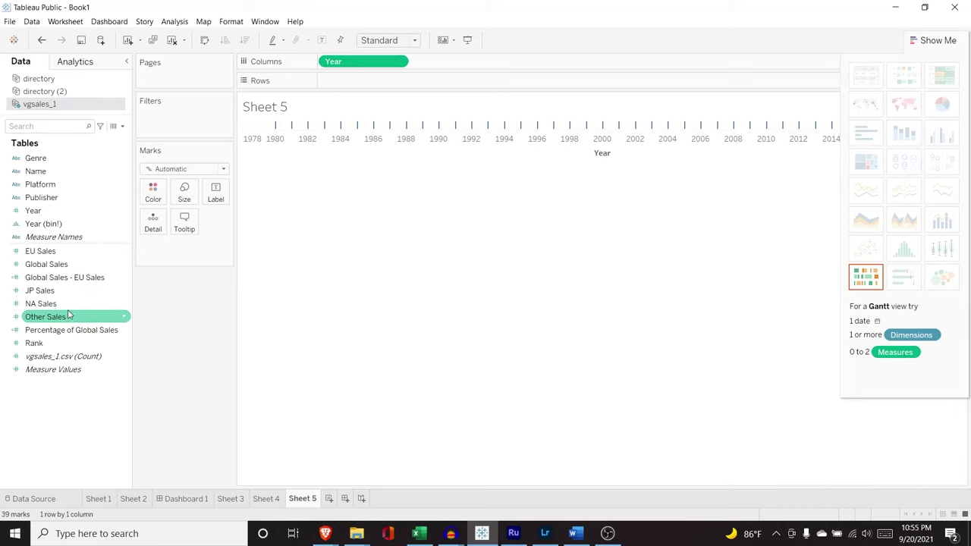
{"action": "left_click_drag", "start_coordinate": [45, 304], "coordinate": [401, 82]}
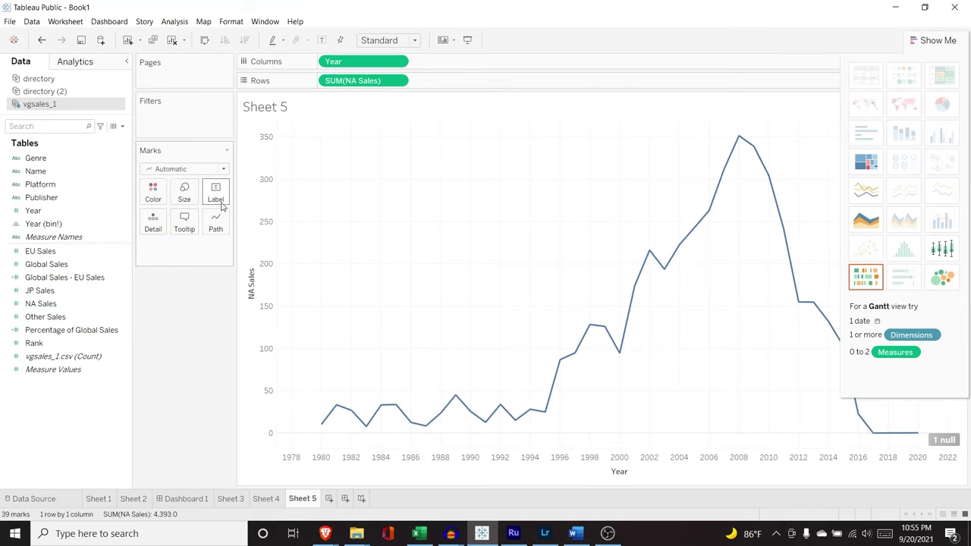
{"action": "left_click", "coordinate": [868, 220]}
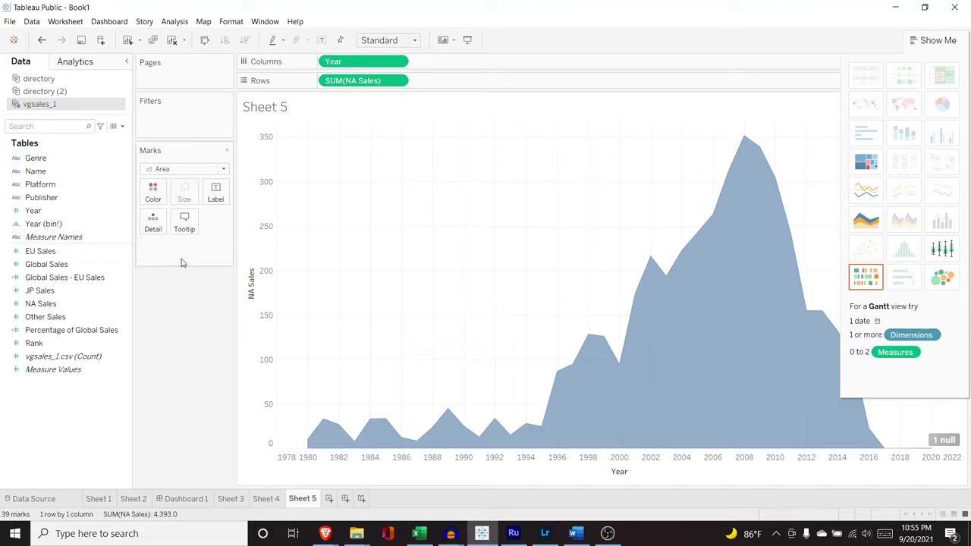
Stack the areas by Genre, coloured by genre and labelled with genre names
{"action": "left_click_drag", "start_coordinate": [65, 169], "coordinate": [168, 255]}
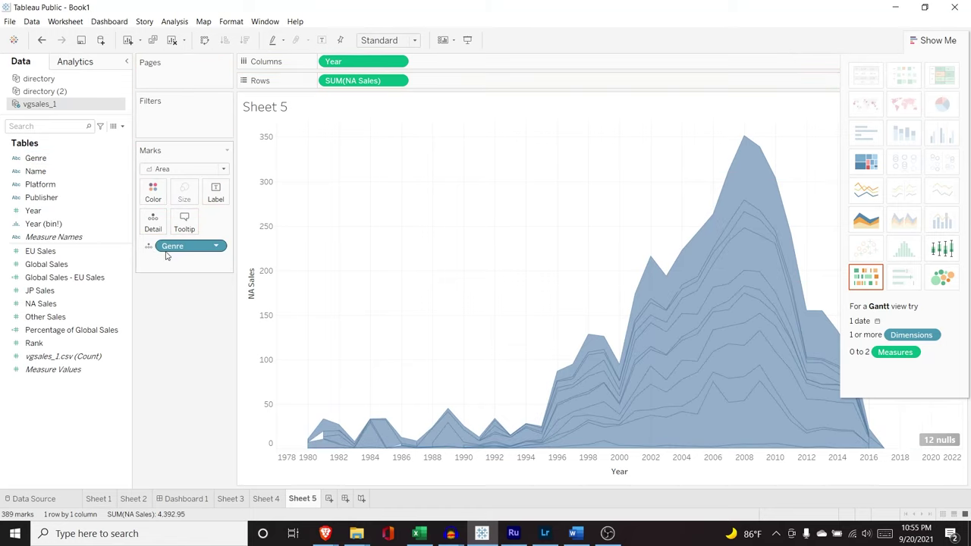
{"action": "left_click", "coordinate": [149, 248]}
{"action": "left_click", "coordinate": [168, 261]}
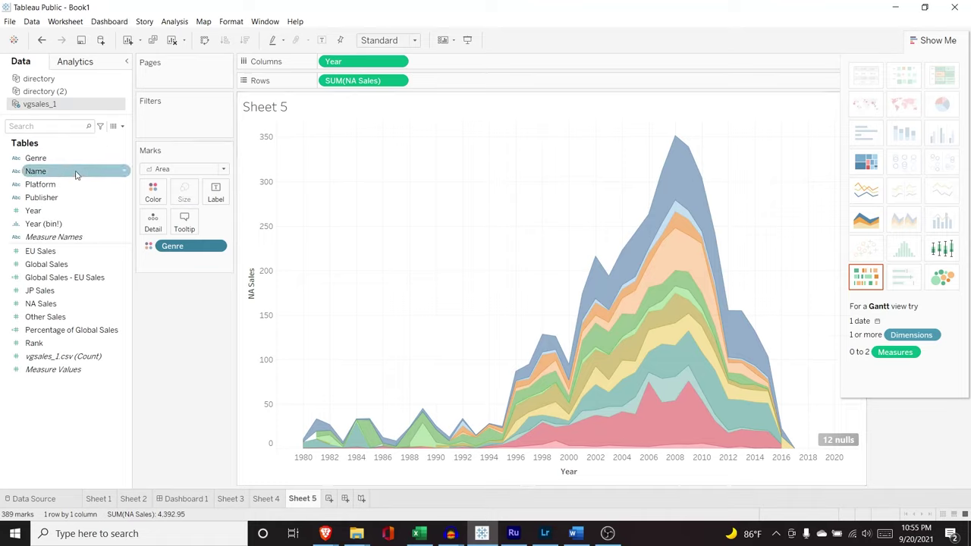
{"action": "left_click_drag", "start_coordinate": [67, 160], "coordinate": [185, 261]}
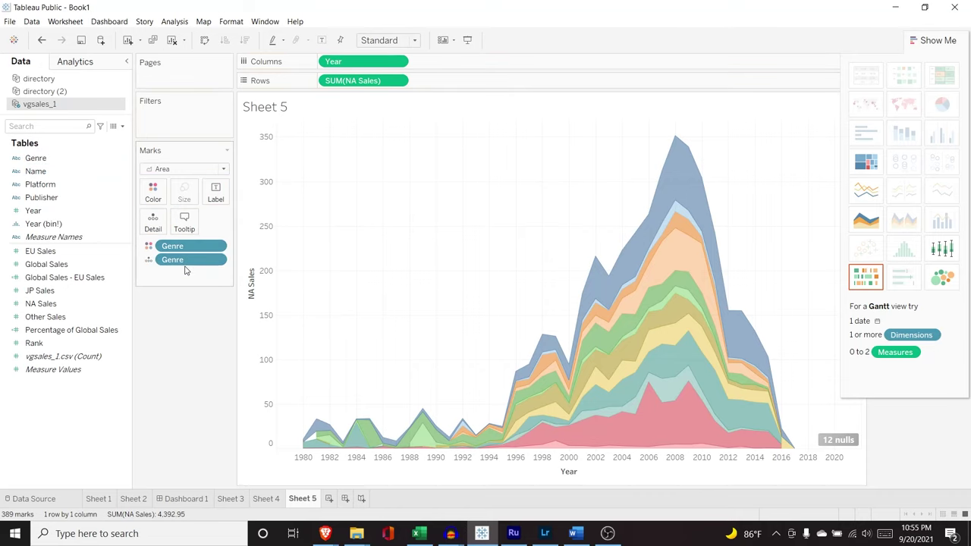
{"action": "left_click", "coordinate": [147, 261]}
{"action": "left_click", "coordinate": [165, 286]}
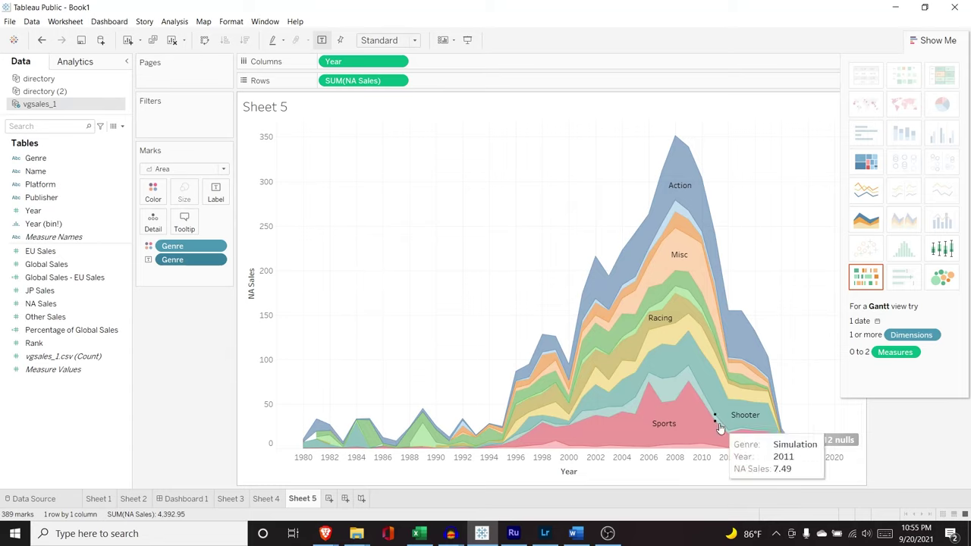
{"action": "scroll", "coordinate": [668, 339], "scroll_direction": "up", "scroll_amount": 2}
{"action": "scroll", "coordinate": [668, 339], "scroll_direction": "up", "scroll_amount": 3}
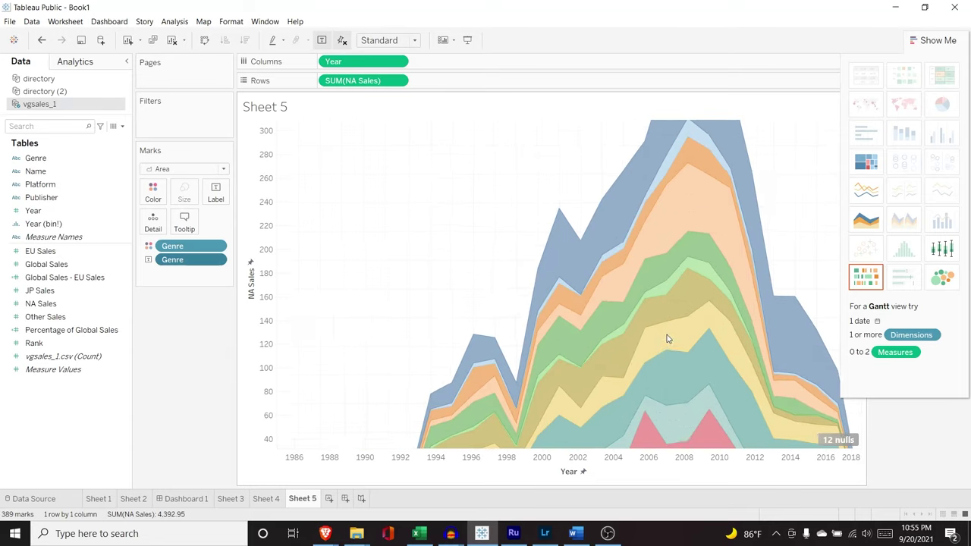
{"action": "scroll", "coordinate": [668, 340], "scroll_direction": "down", "scroll_amount": 5}
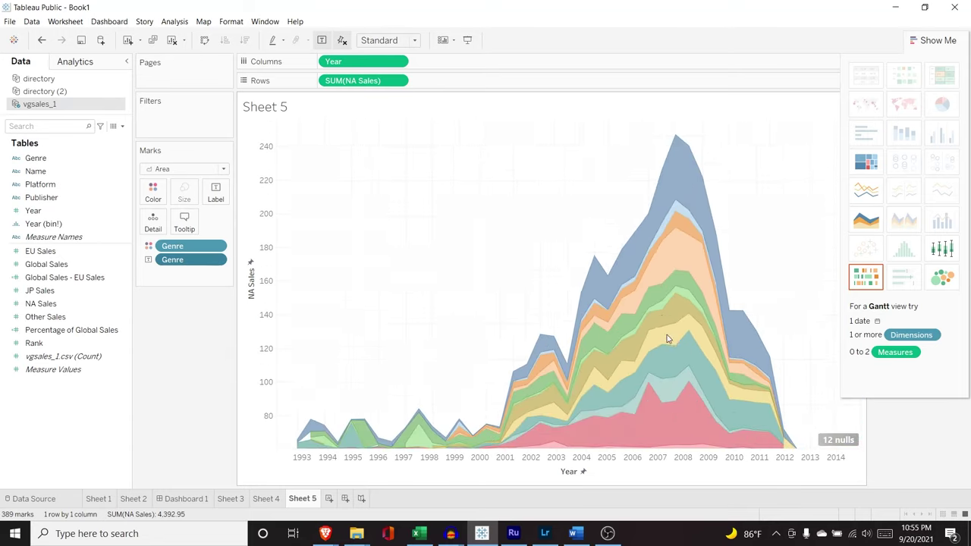
{"action": "scroll", "coordinate": [668, 339], "scroll_direction": "up", "scroll_amount": 1}
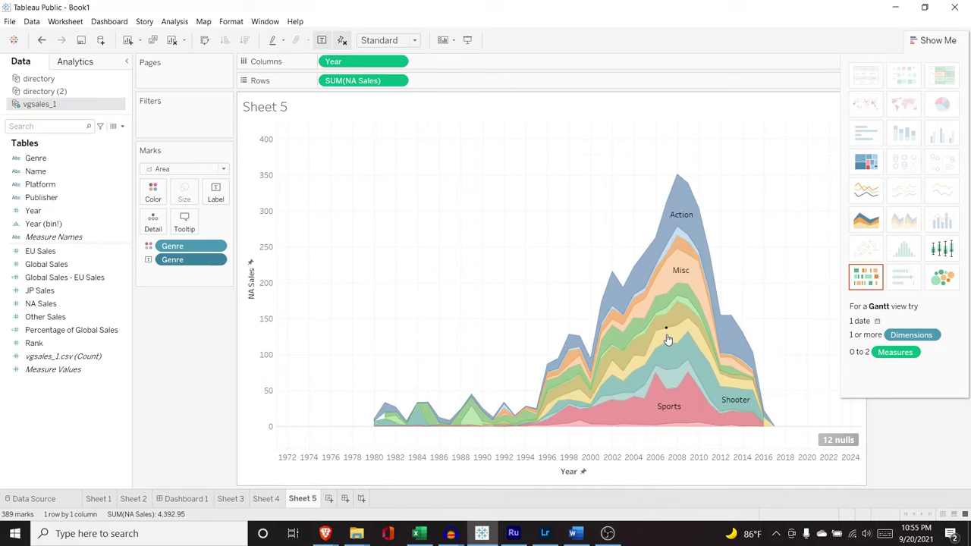